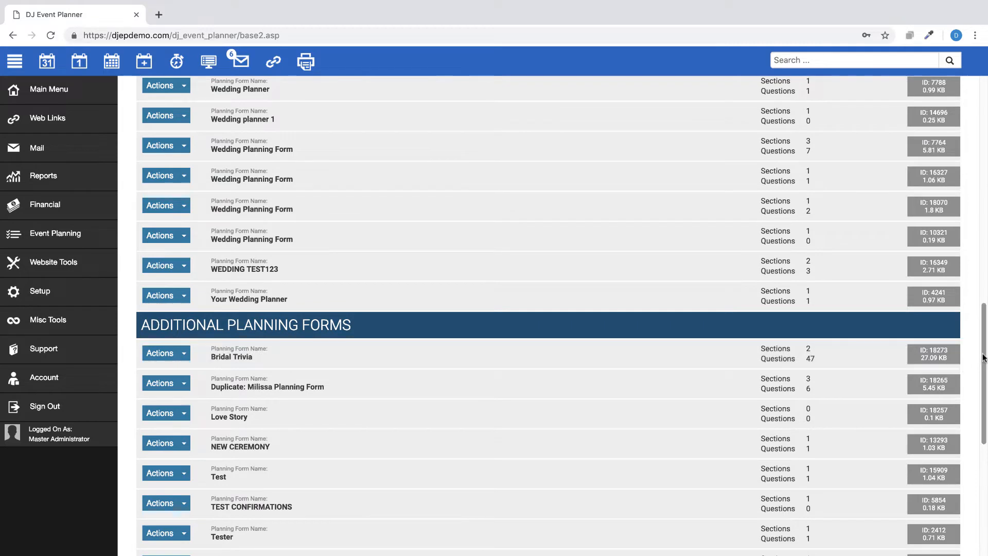
- Look through the existing event activities, additional planning and evaluation forms in the planning forms list
left_click_drag(980, 360, 980, 427)
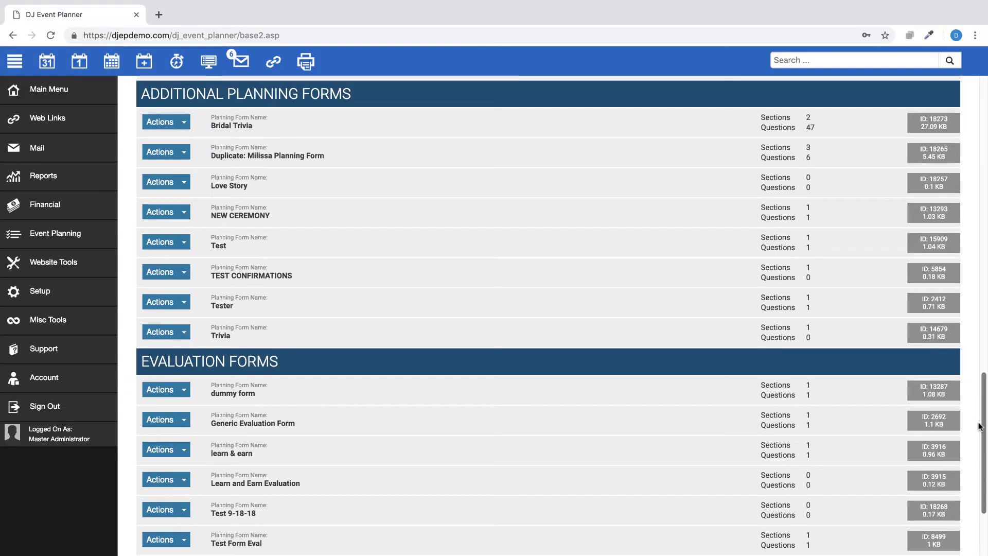
scroll(979, 420, "up", 3)
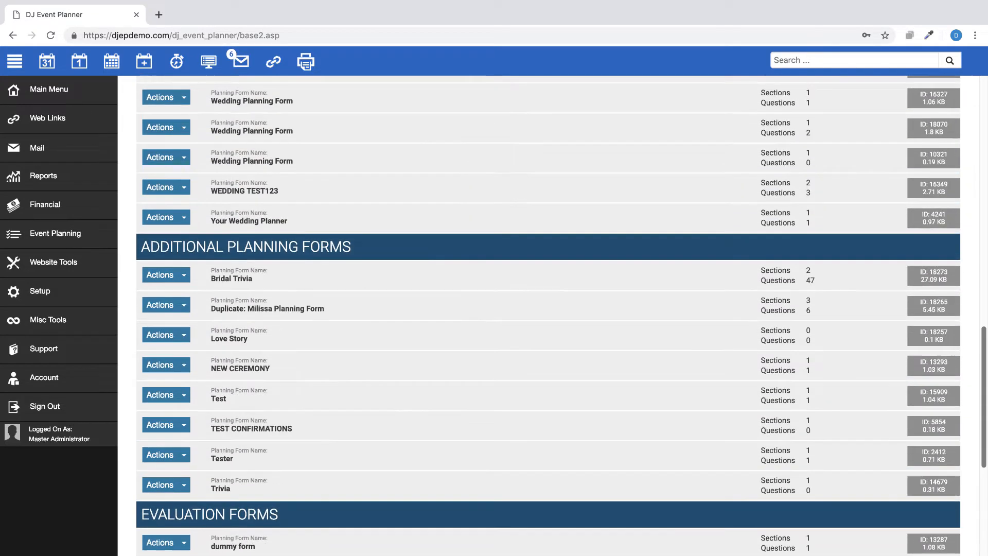
scroll(937, 138, "up", 15)
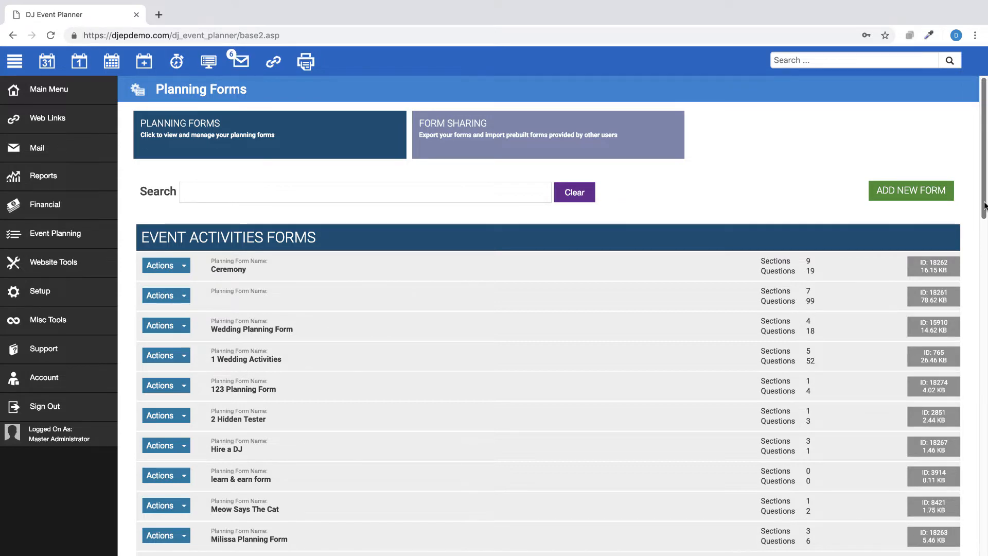
left_click_drag(985, 206, 976, 432)
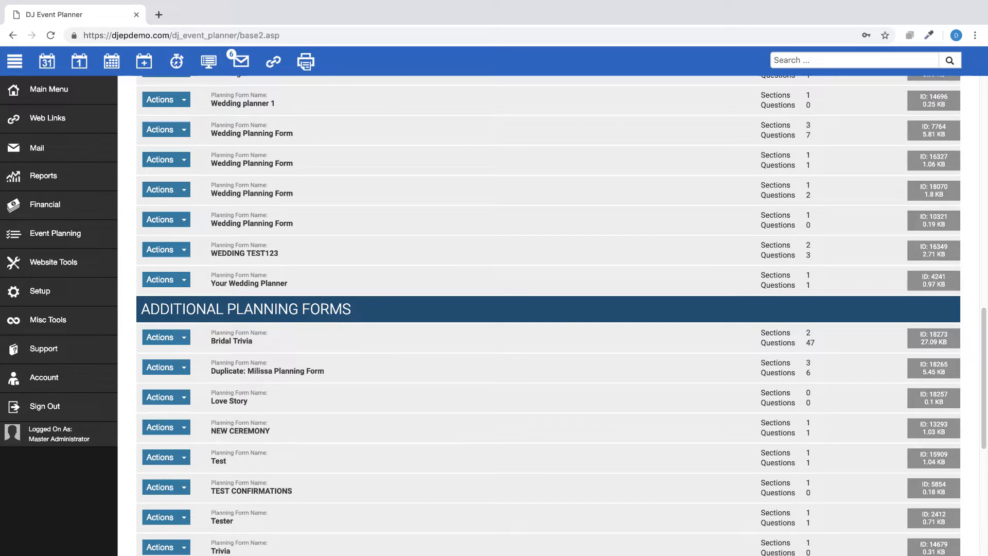
left_click_drag(985, 402, 983, 456)
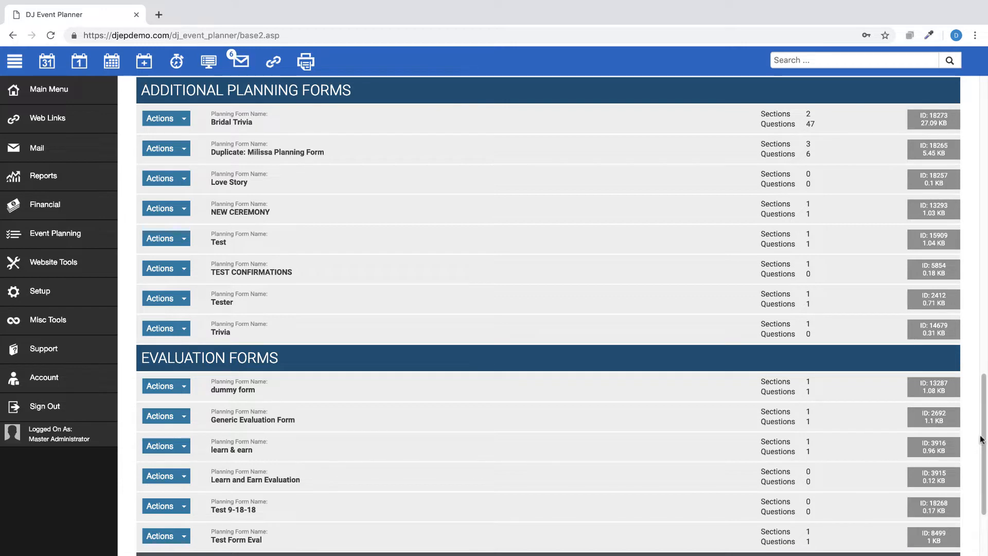
left_click_drag(982, 439, 982, 142)
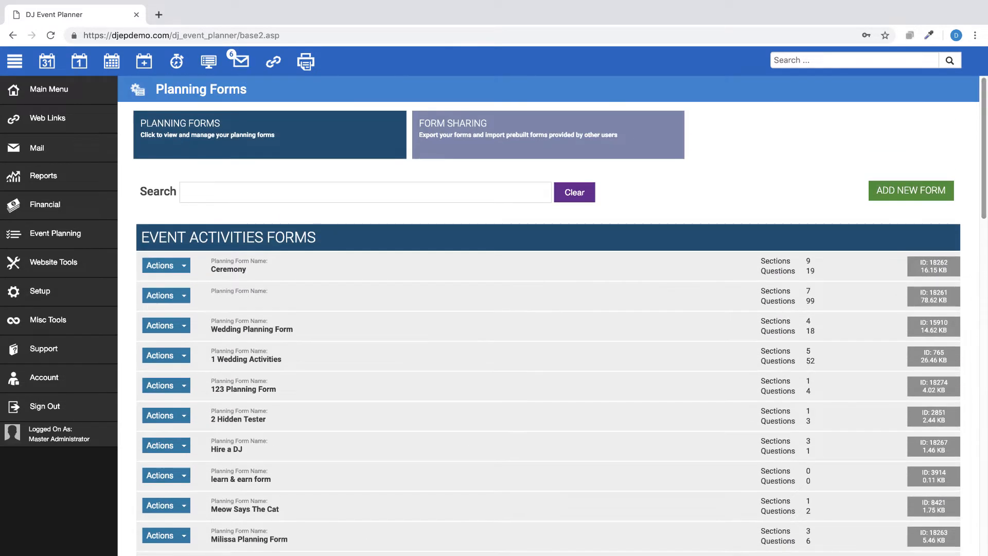
- Go to the monthly dashboard, and from there open the planning and evaluation forms in the event planning settings
left_click(48, 63)
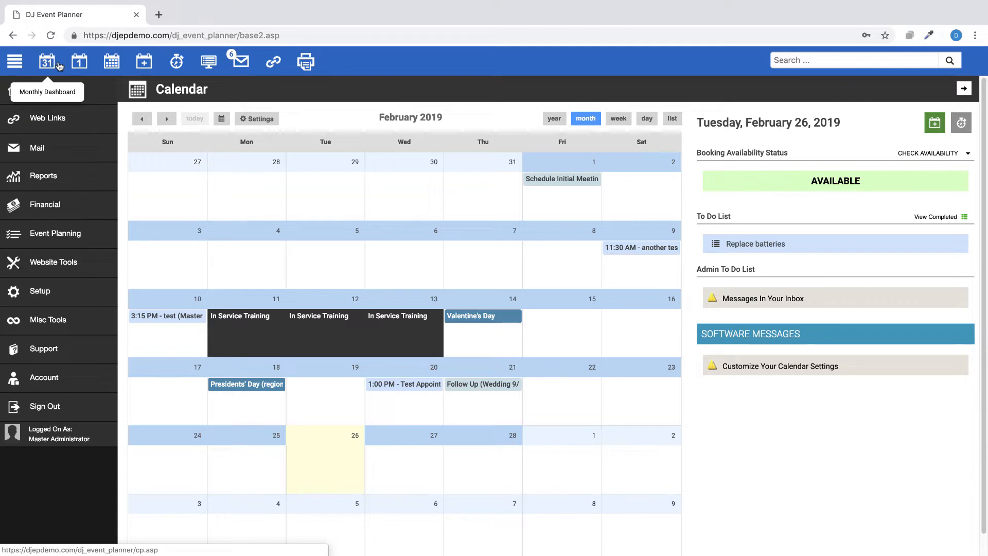
left_click(55, 234)
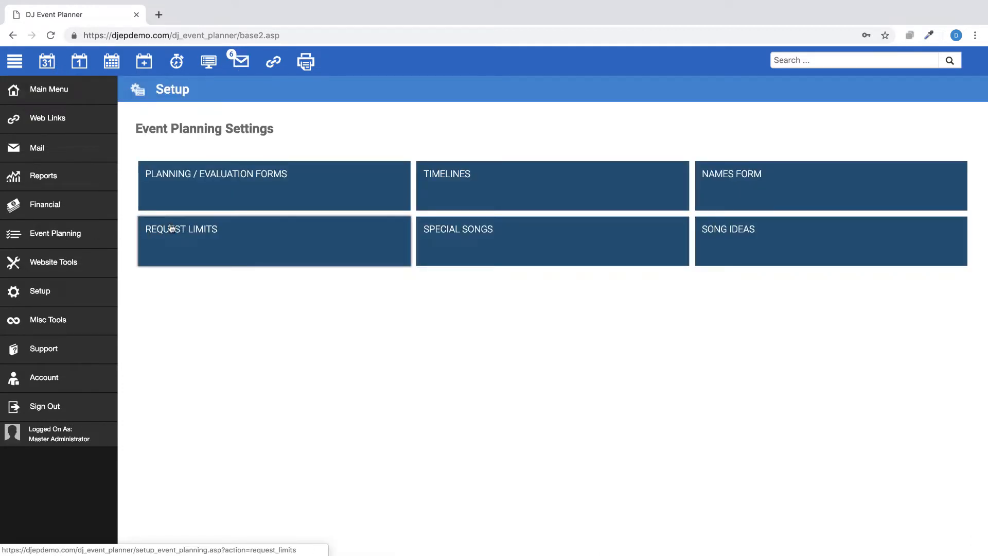
left_click(223, 180)
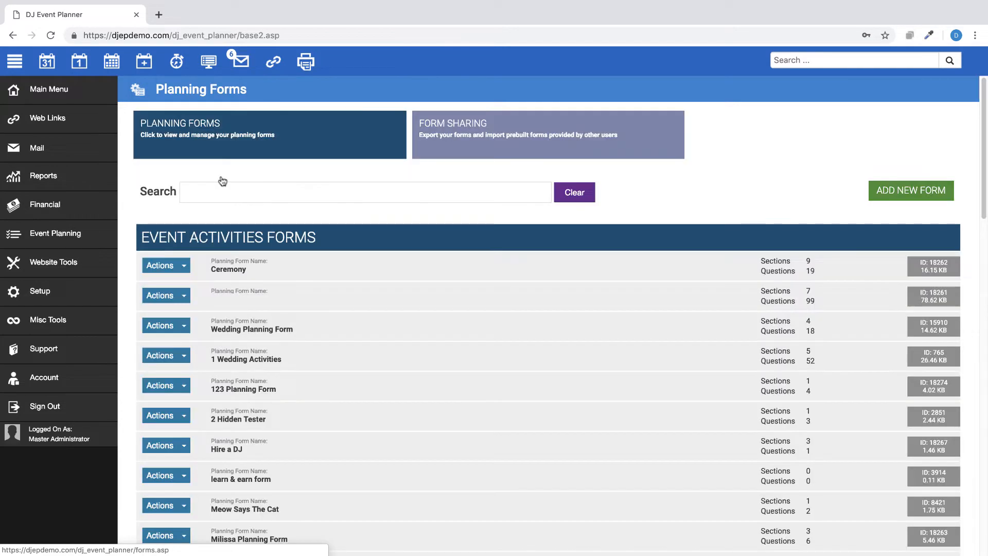
- Preview the user-submitted evaluation form #121, Client Feedback, from form sharing and import it
left_click(508, 141)
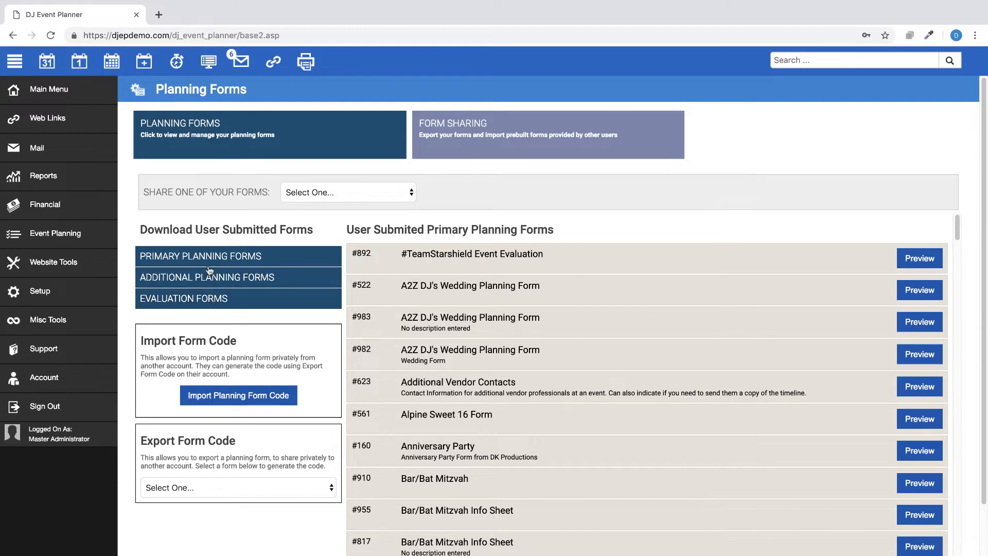
left_click(202, 302)
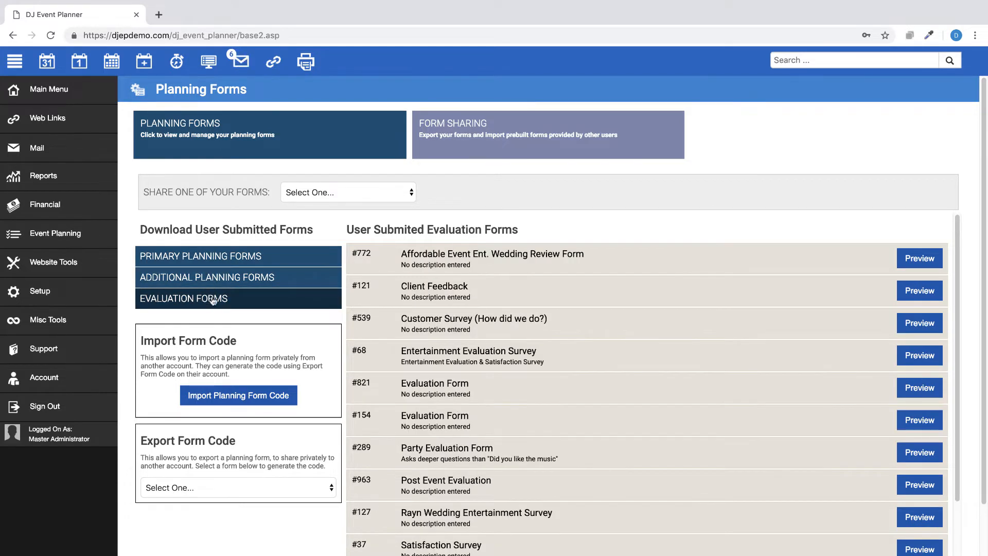
left_click(932, 291)
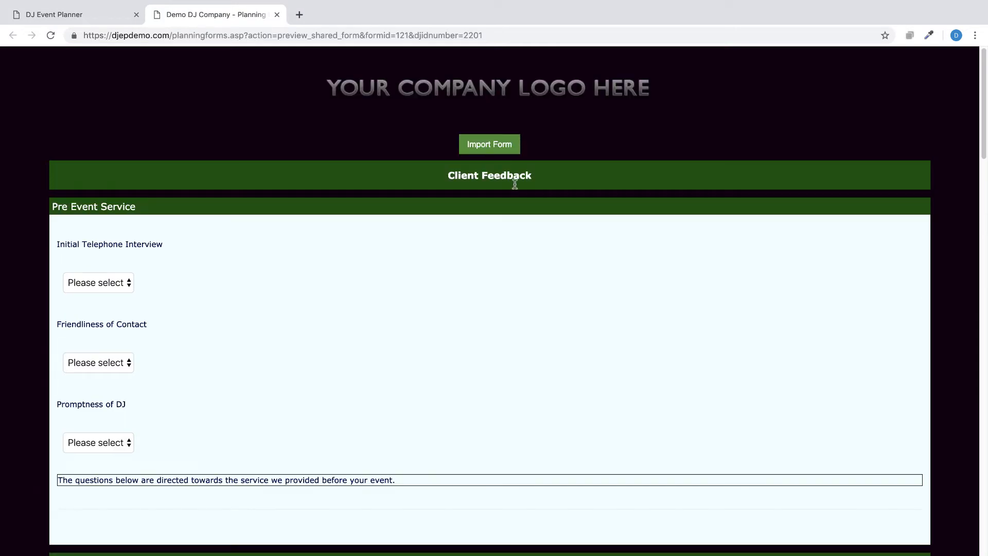
left_click(485, 149)
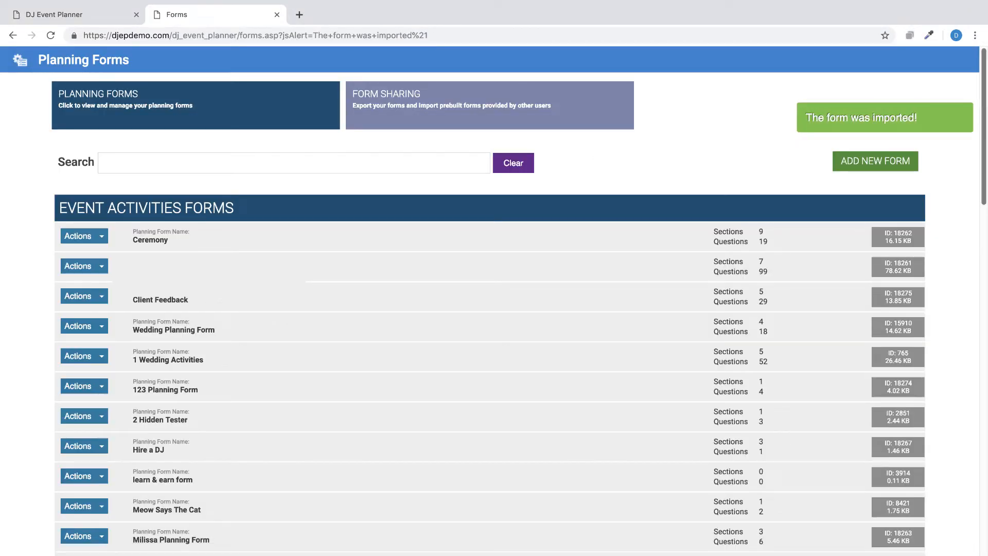
- Edit the imported Client Feedback form, set its form type to Evaluation Form, save the settings and close its browser tab
scroll(985, 118, "down", 1)
scroll(985, 118, "down", 1)
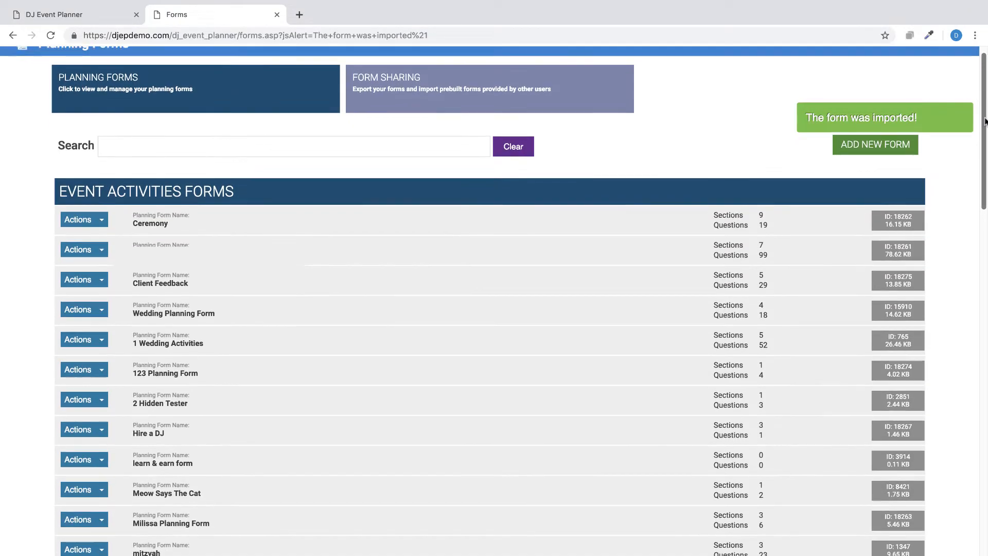
left_click(103, 278)
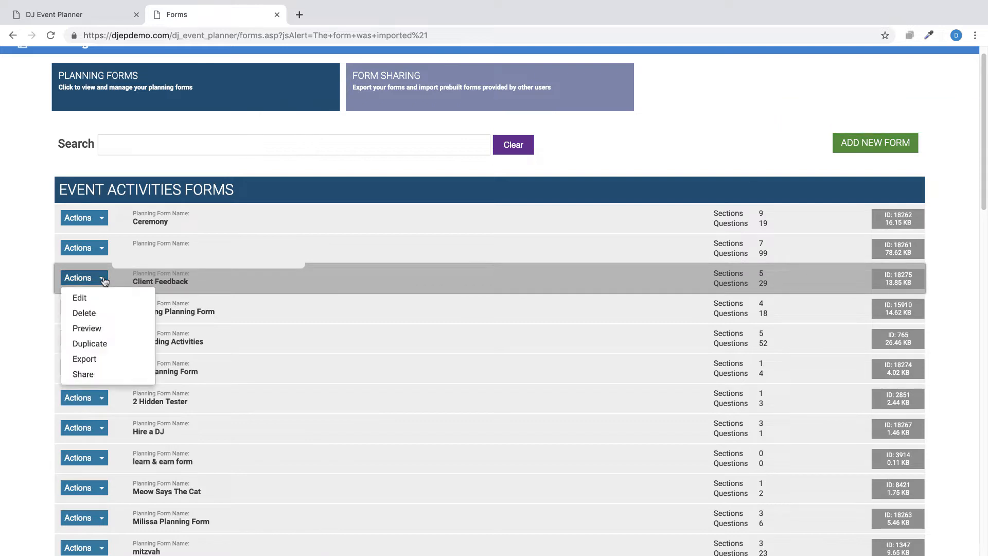
left_click(85, 303)
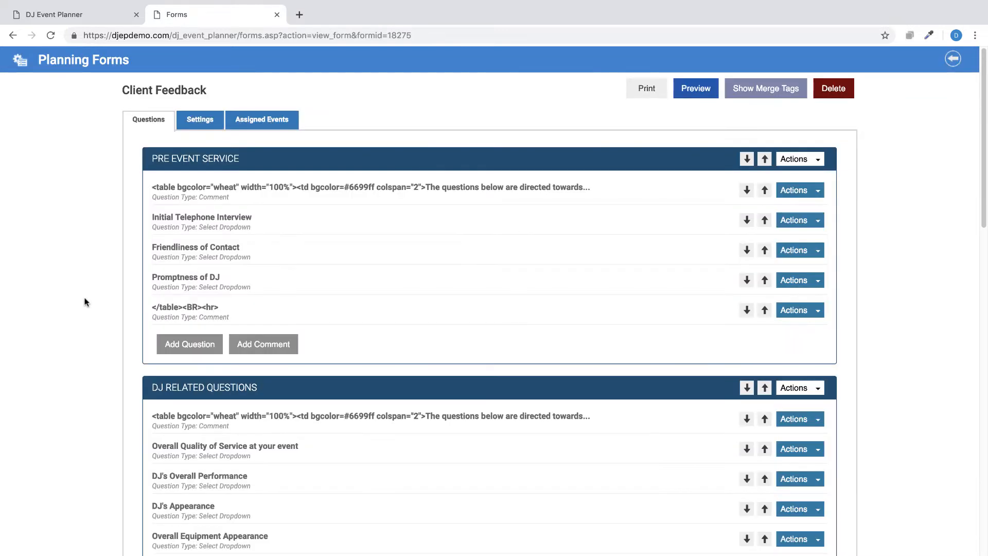
left_click(213, 119)
left_click(511, 215)
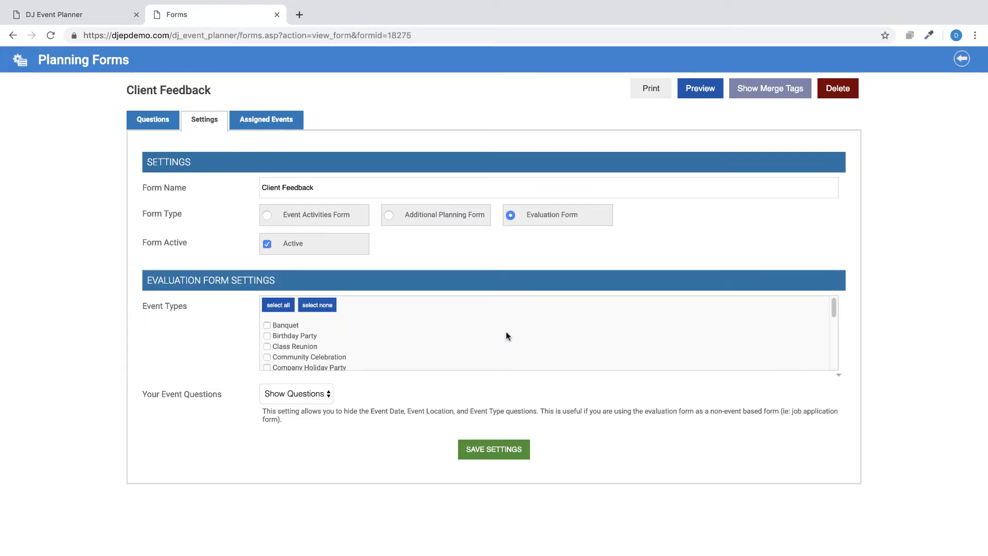
left_click(490, 450)
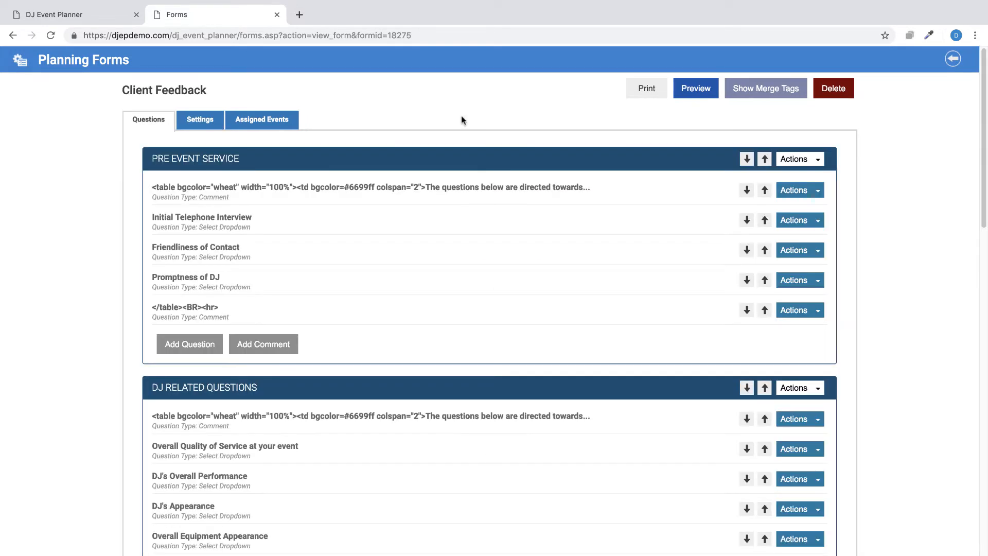
left_click(277, 14)
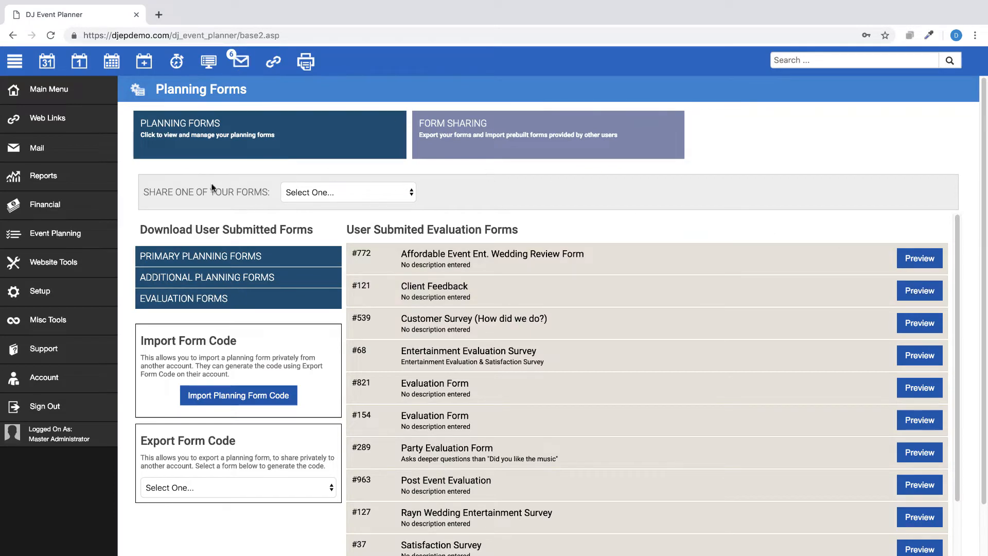
- Create and save a new active form named "123 Planning Form" with the Event Activities Form type
left_click(205, 124)
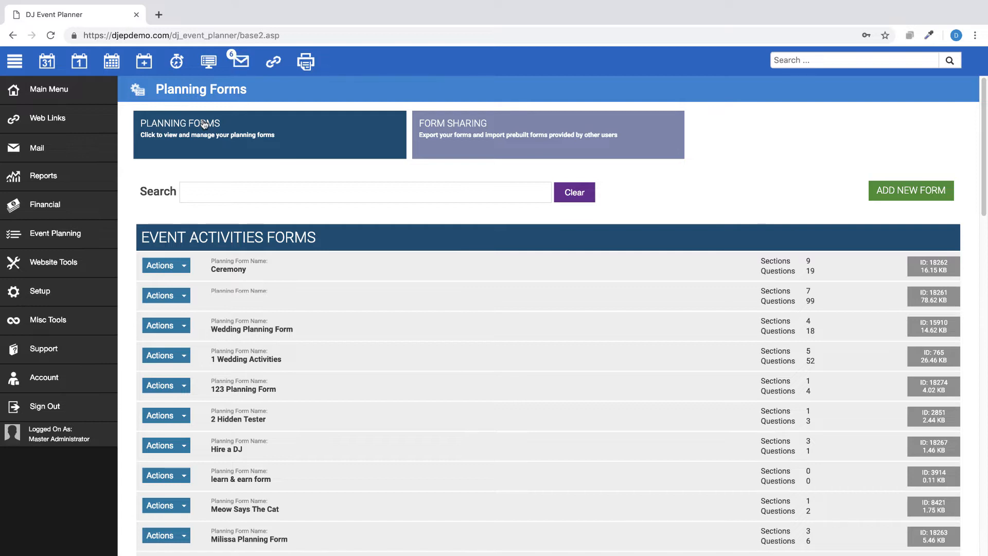
left_click(912, 196)
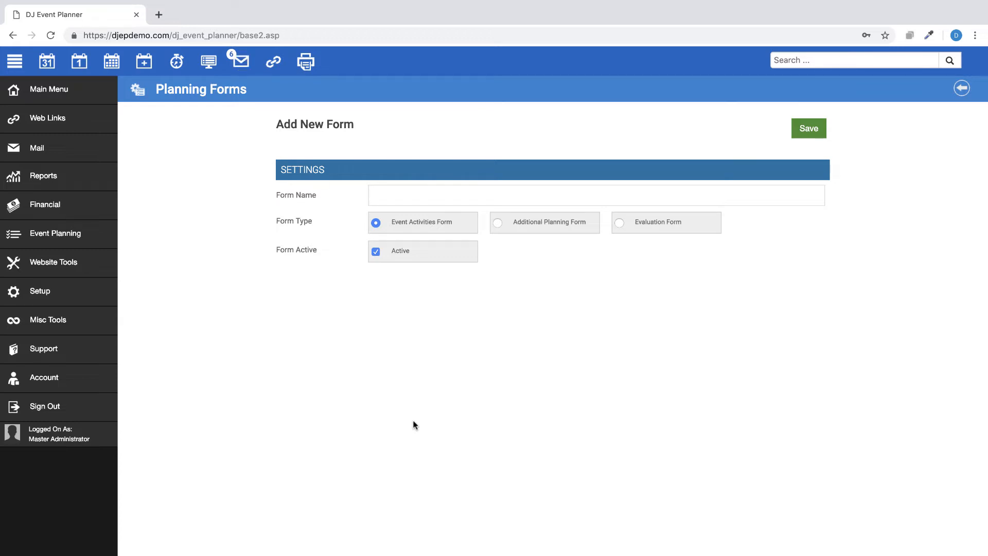
type("123 Plannin")
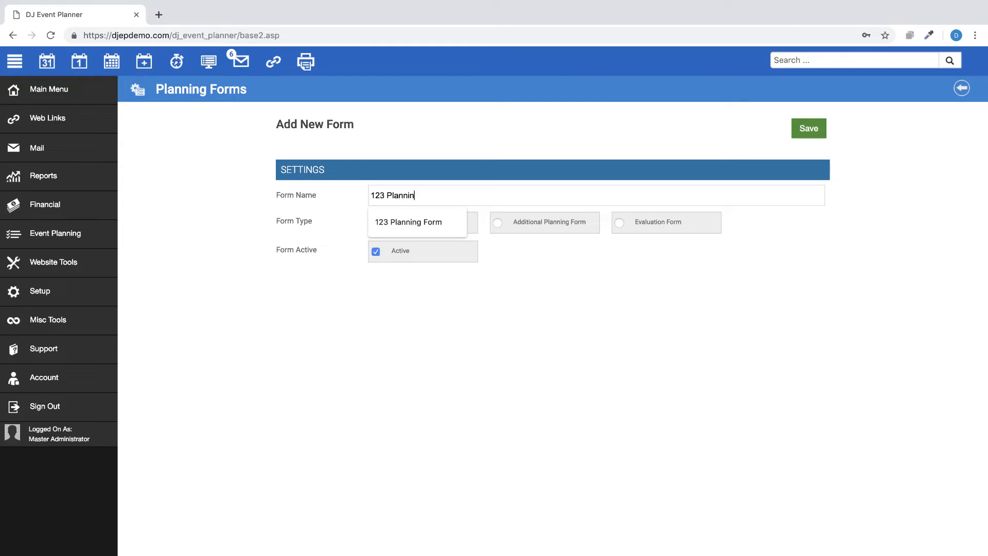
type("g Form")
left_click(446, 226)
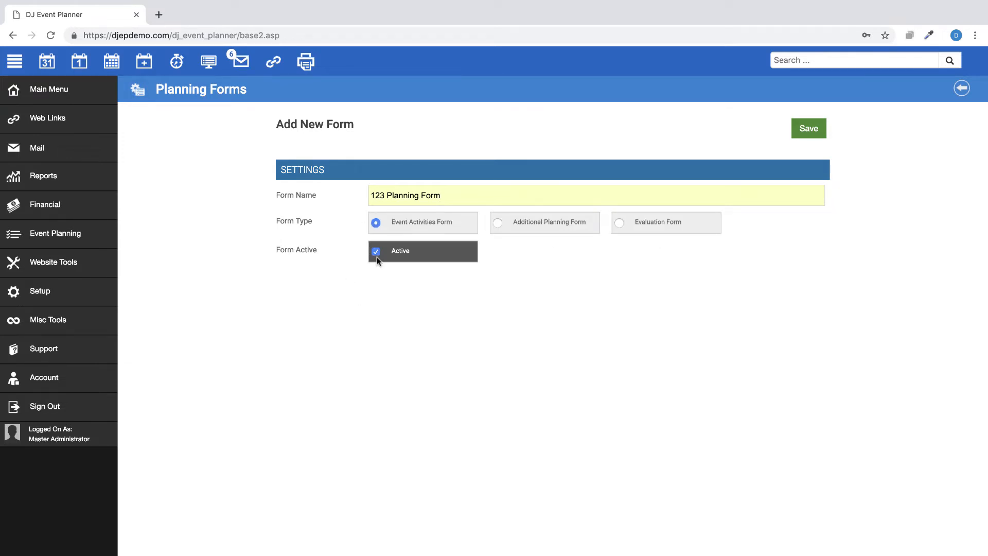
left_click(810, 129)
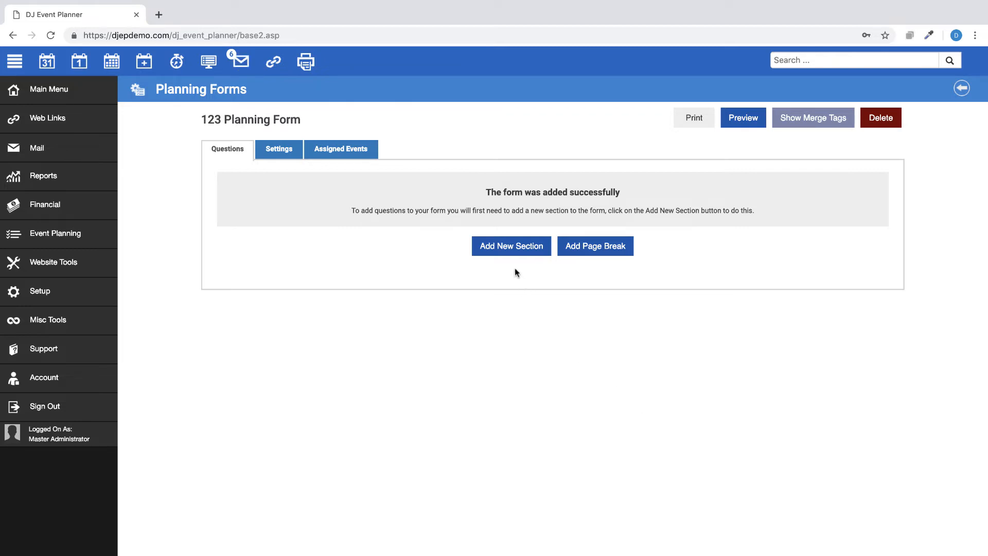
- Add a section titled "Names" with the blue background colour 52A8FF to the form and save it
left_click(510, 248)
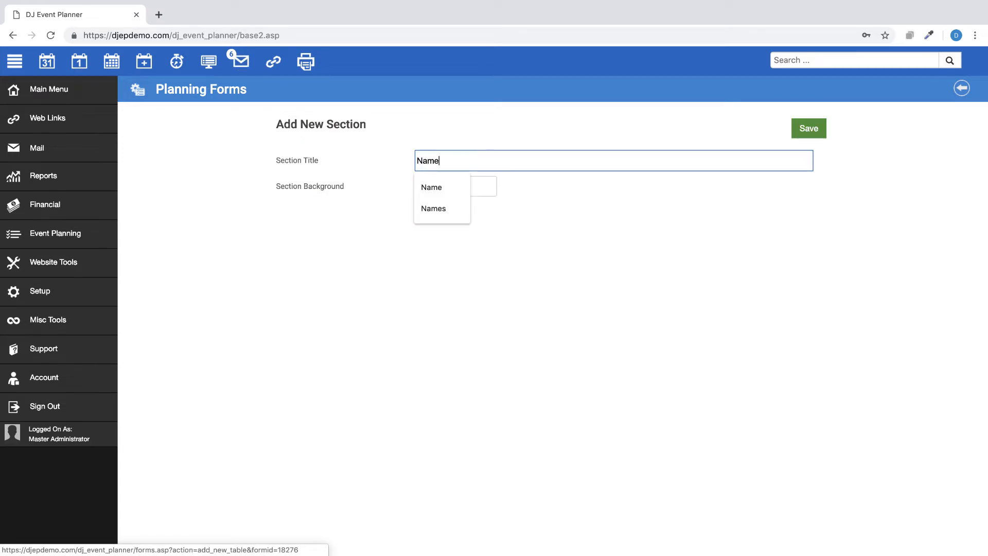
type("s")
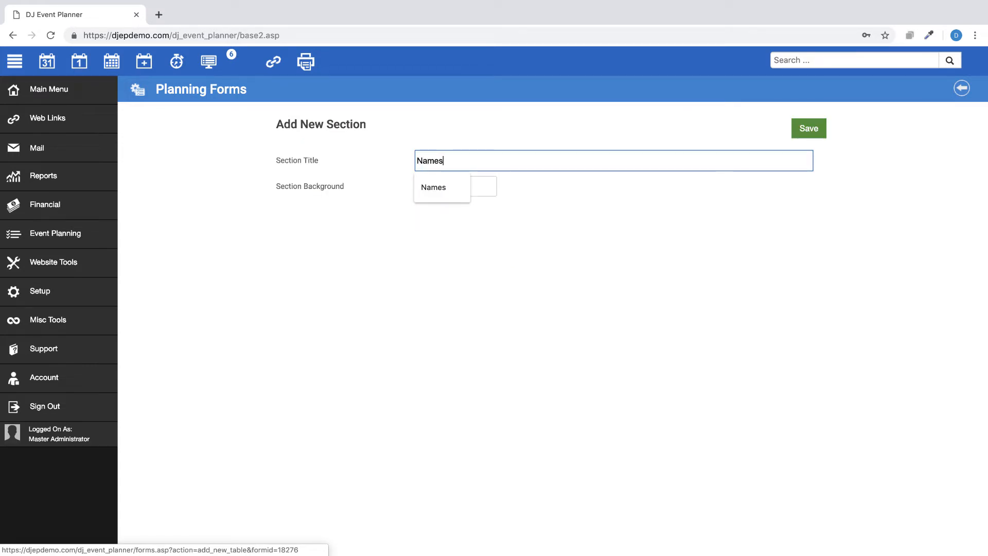
left_click(432, 186)
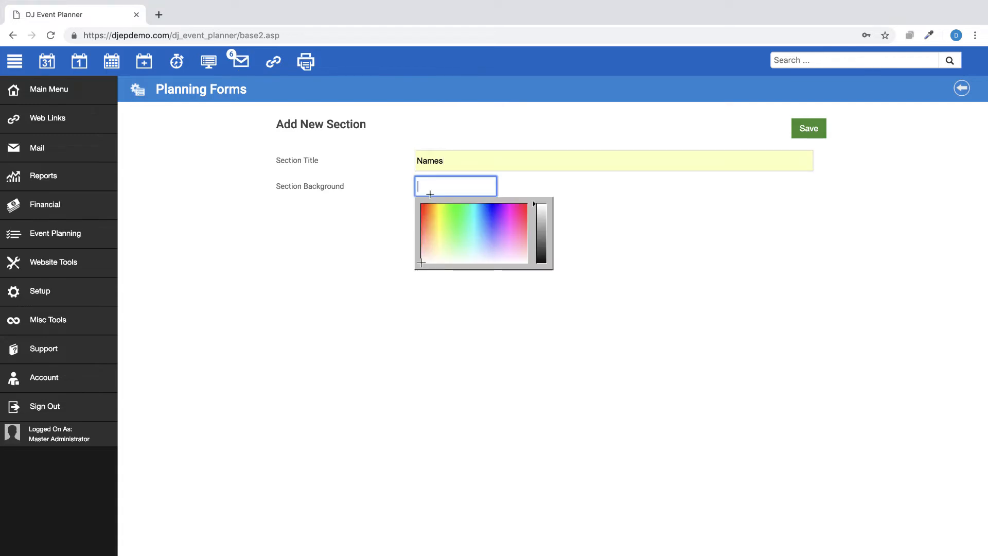
left_click(483, 222)
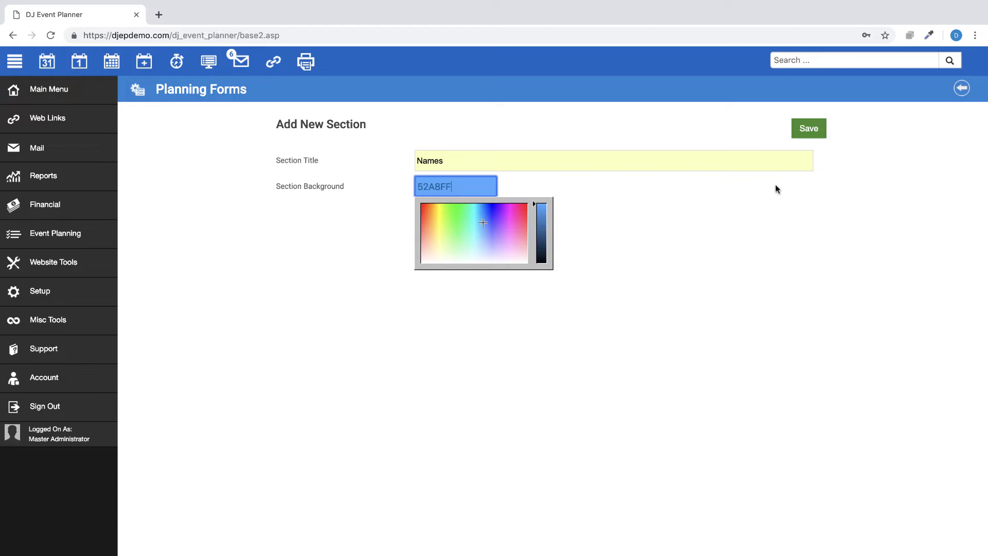
left_click(808, 133)
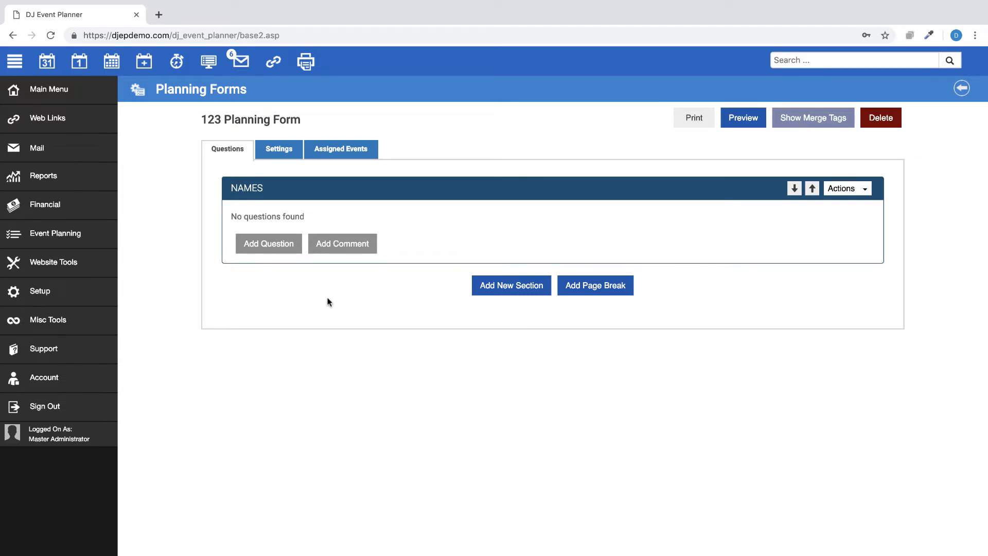
- Add the Text question "What is the Bride's Name?" to the Names section and save it
left_click(270, 246)
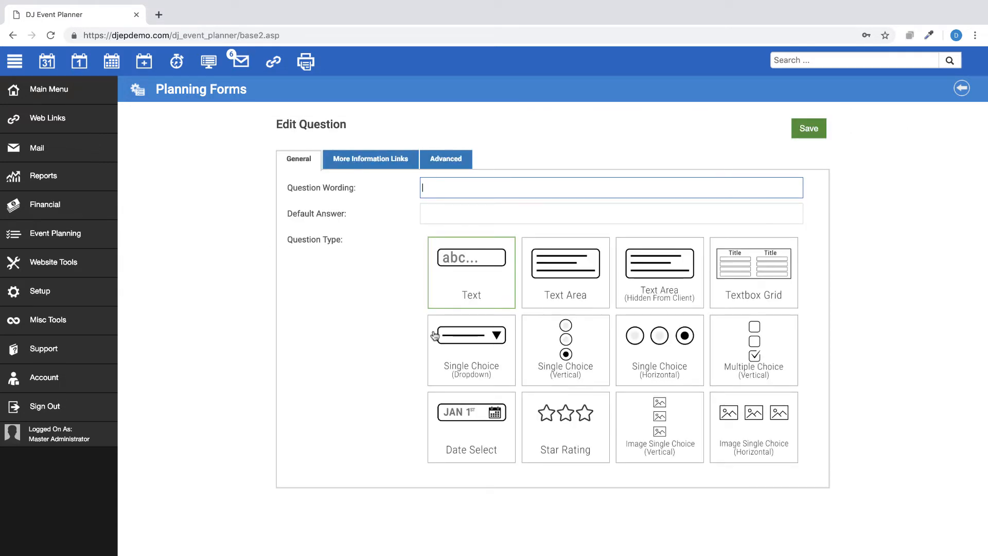
type("What is the Bride's Name?")
left_click(809, 131)
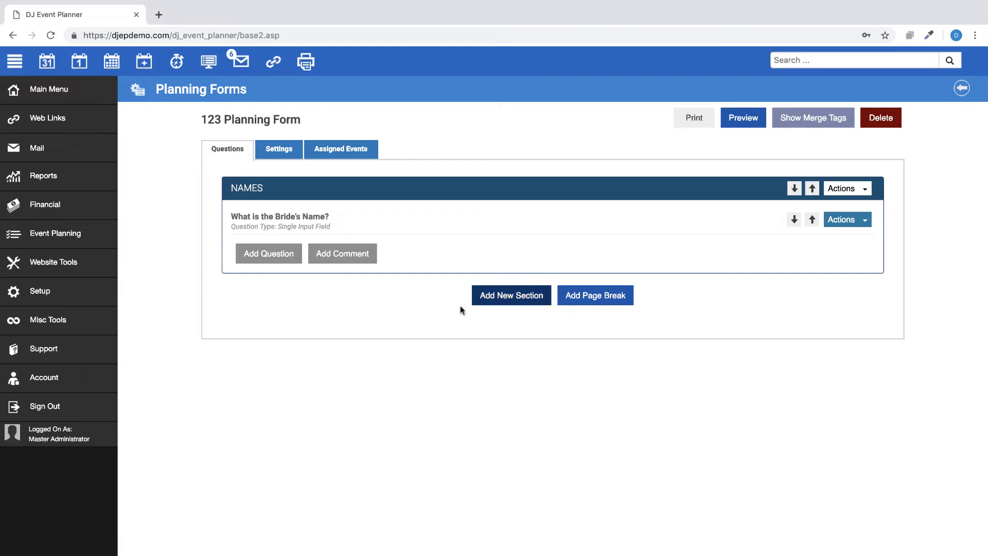
- Add the Text question "What is the Groom's Name?" to the Names section and save it
left_click(270, 262)
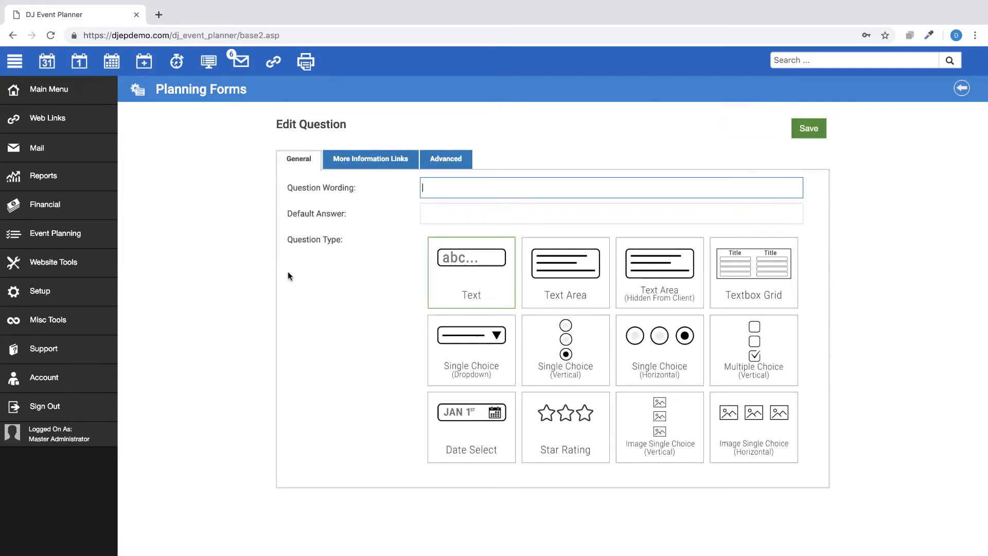
type("What is the Groom's Name?")
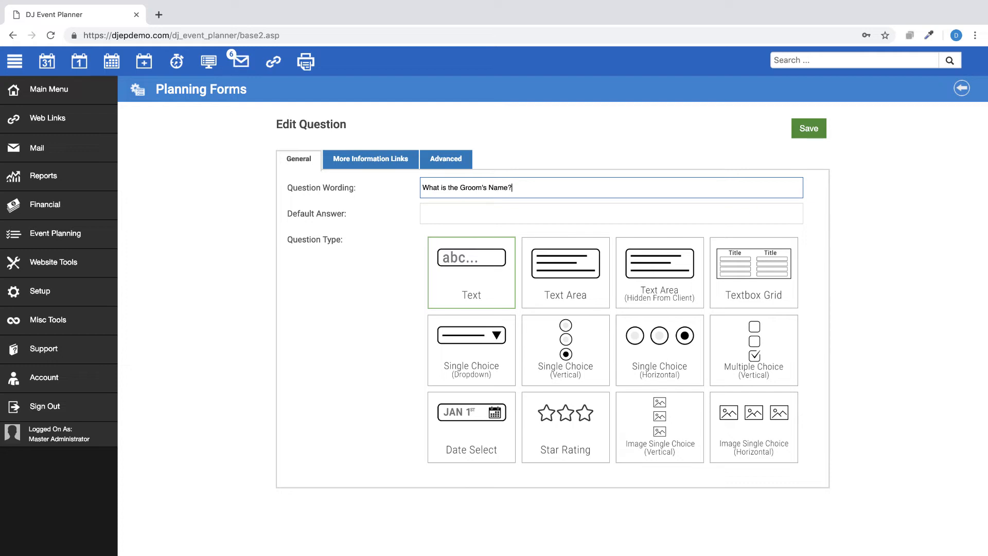
left_click(811, 130)
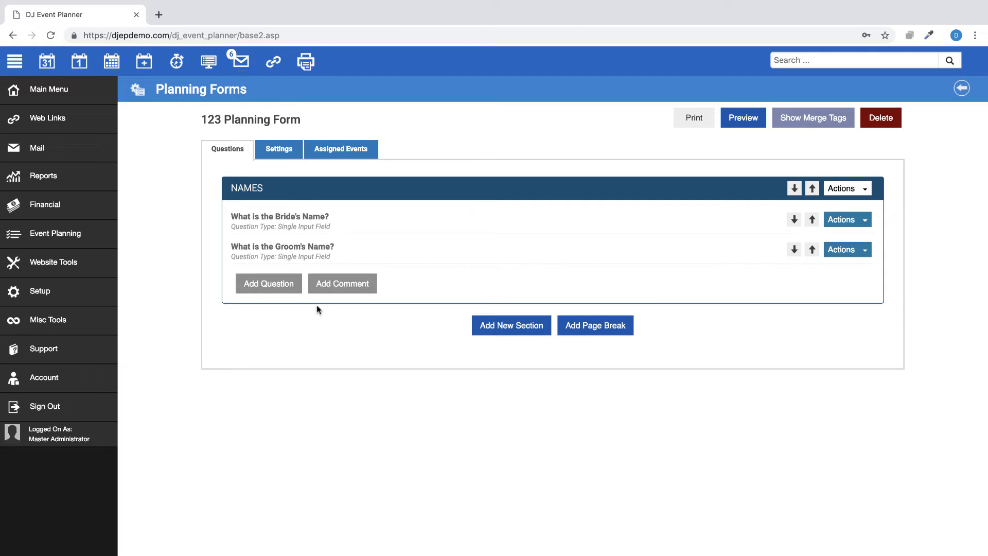
- Add the comment "Fill out the spaces below as needed." to the Names section and save it
left_click(342, 284)
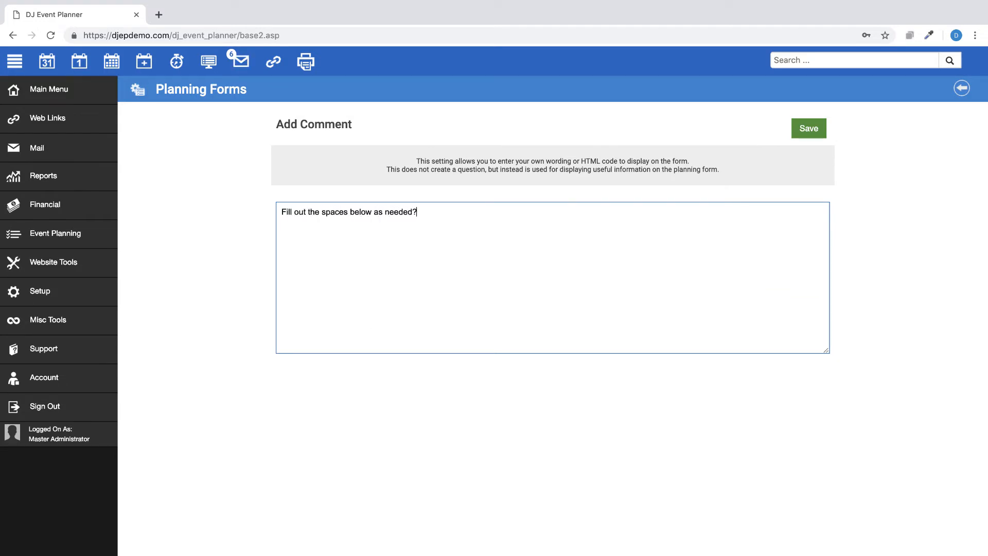
left_click(819, 131)
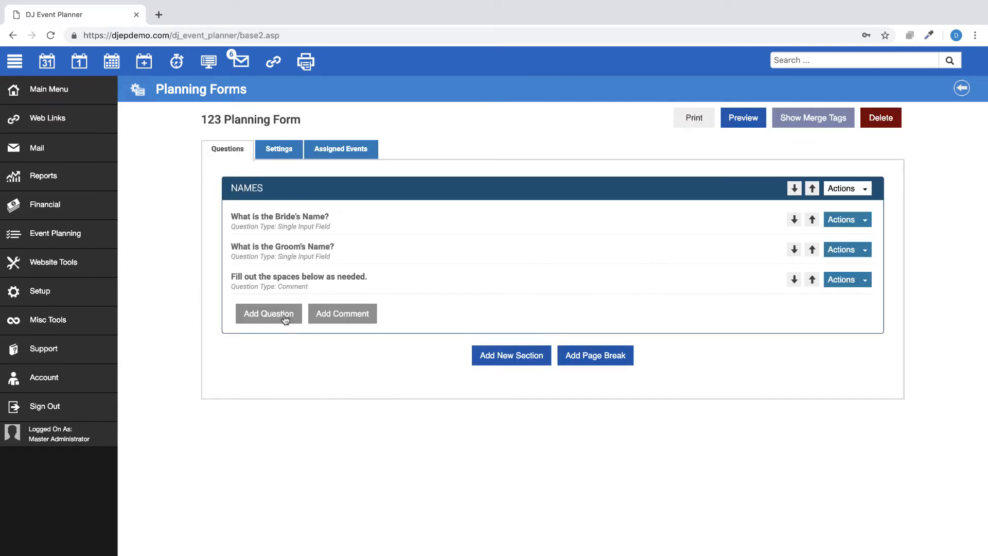
- Start a "Bridesmaids" question in the Names section as a Textbox Grid with 10 rows
left_click(285, 318)
type("Bride")
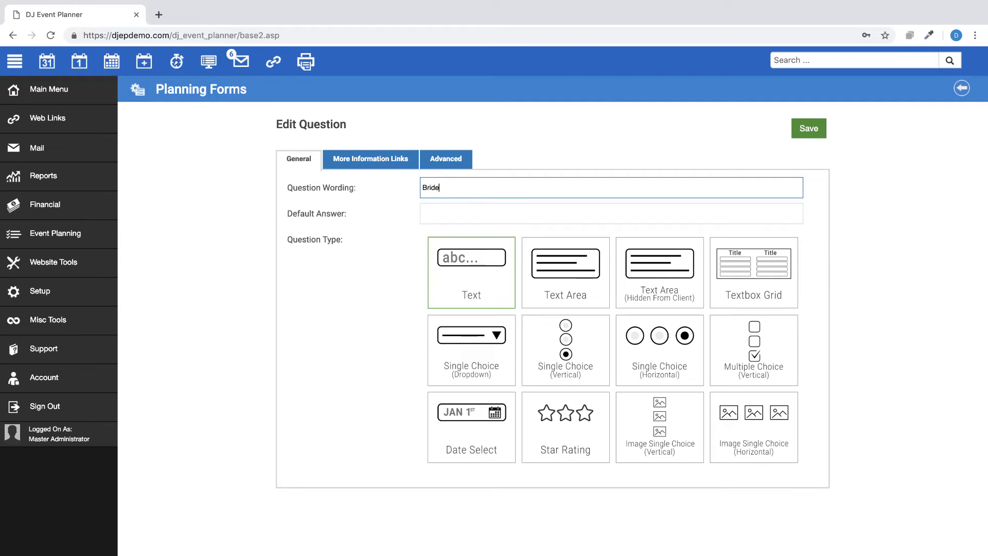
type("smaids")
left_click(761, 283)
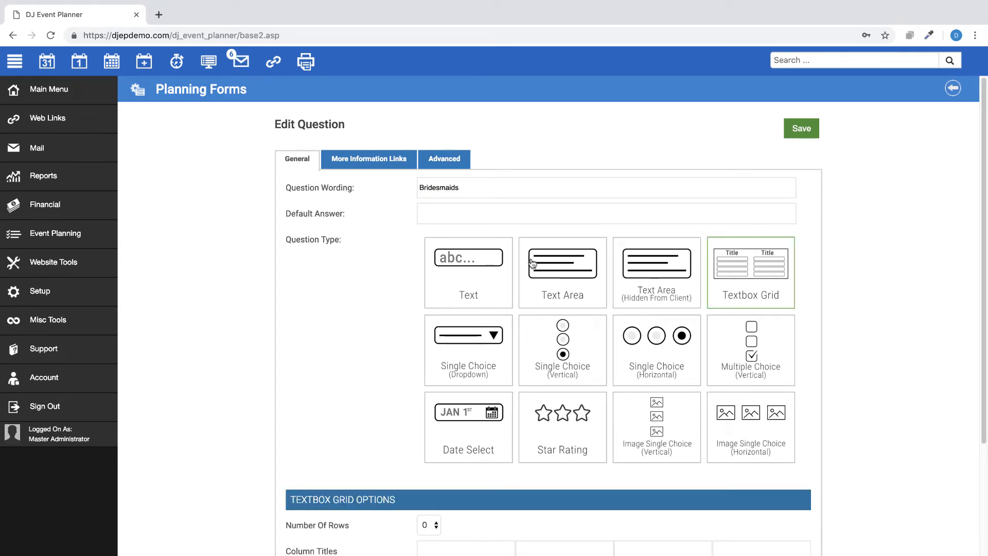
scroll(178, 412, "down", 3)
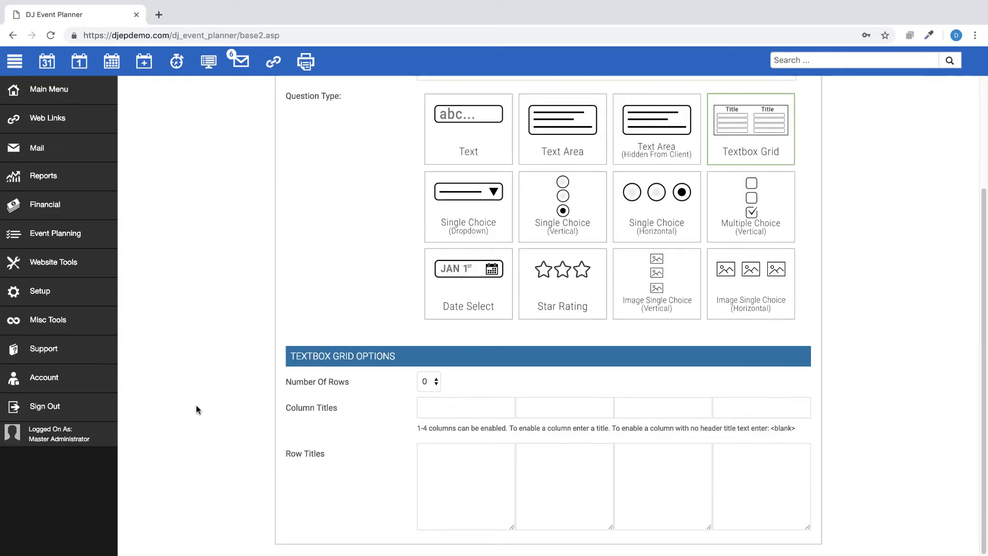
left_click(435, 383)
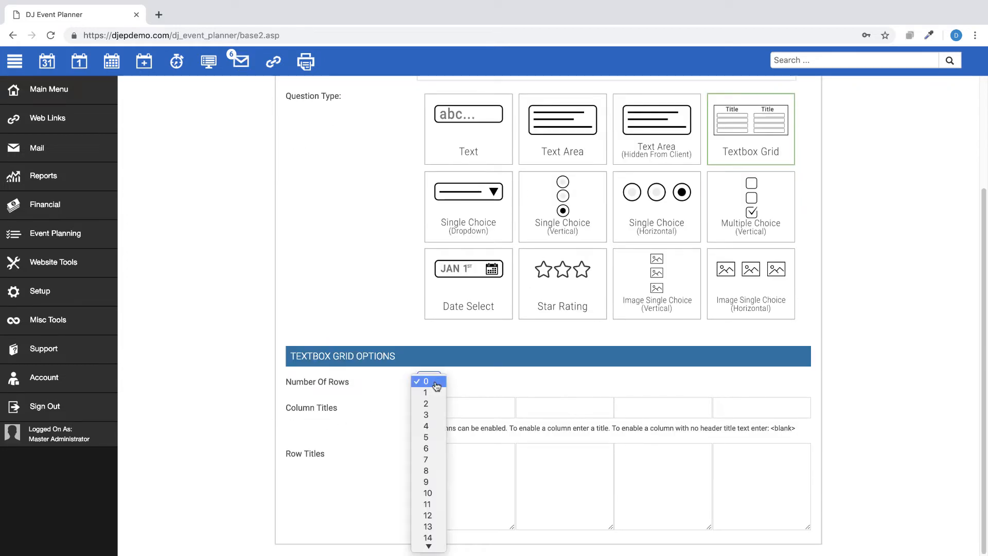
left_click(432, 493)
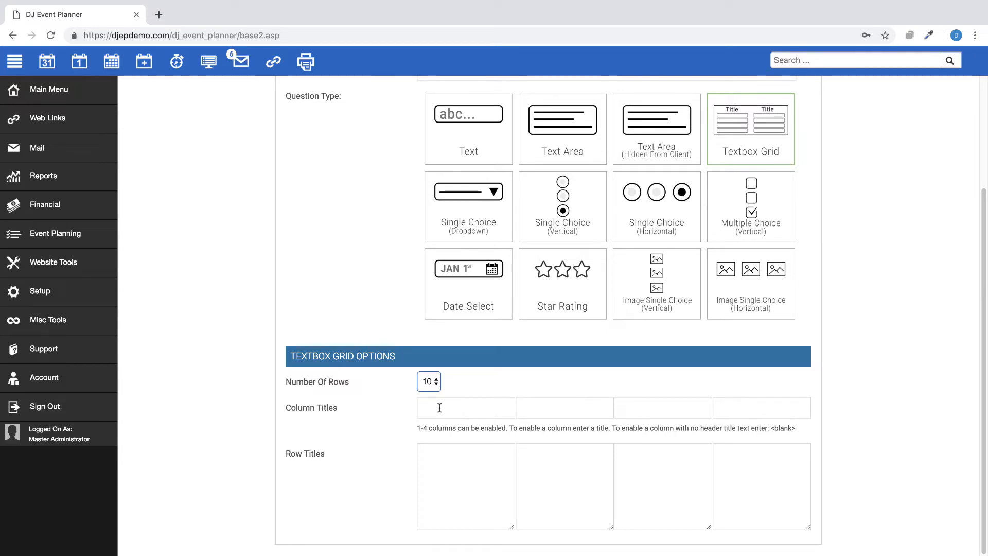
- Title the grid's first two columns "First Name" and "Last Name" and save the Bridesmaids question
left_click(440, 408)
type("First ")
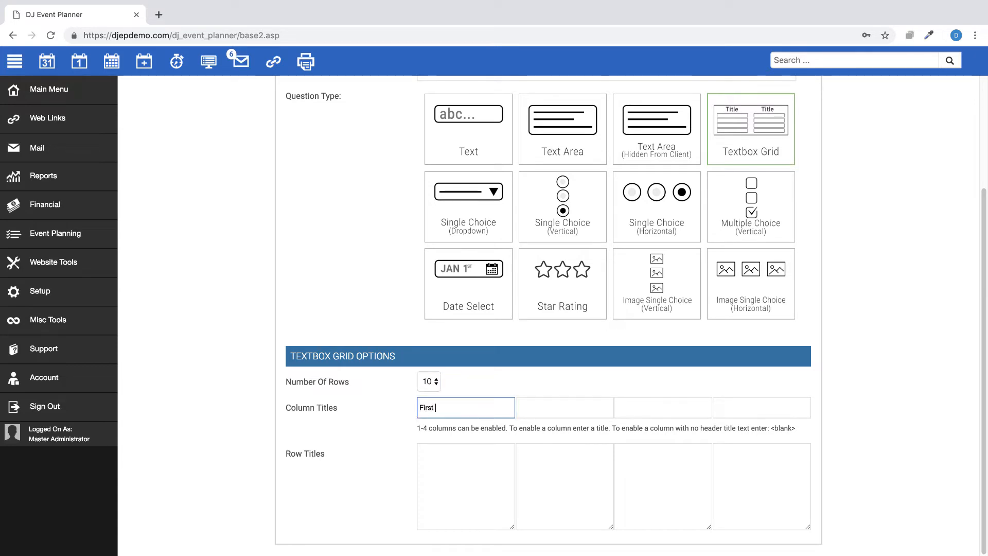
type("Name")
key("Tab")
type("Last ")
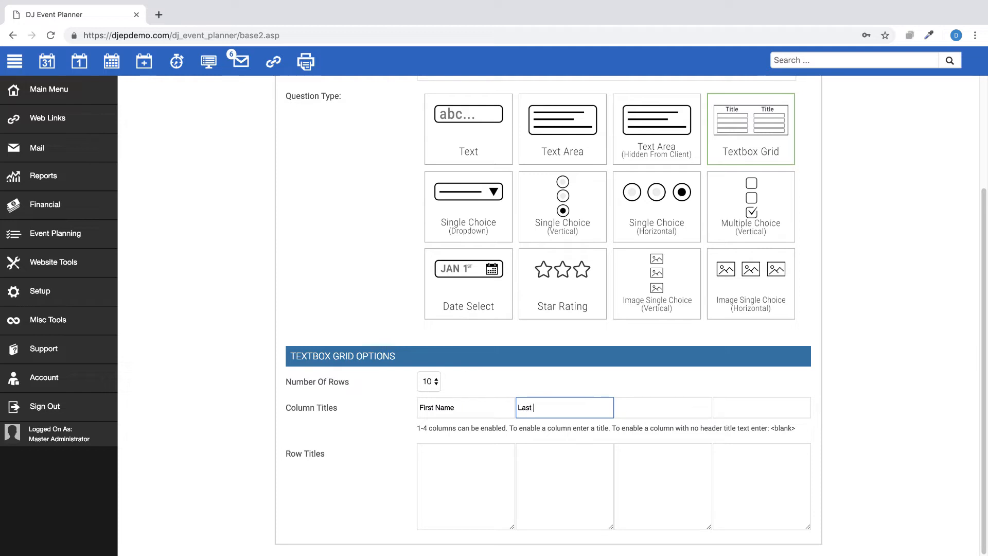
type("Name")
scroll(864, 364, "up", 3)
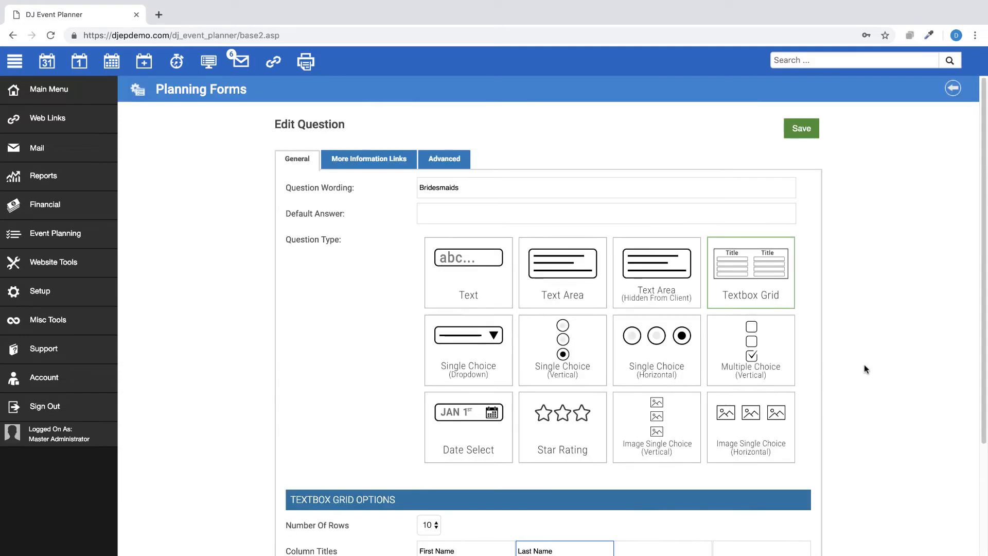
left_click(800, 134)
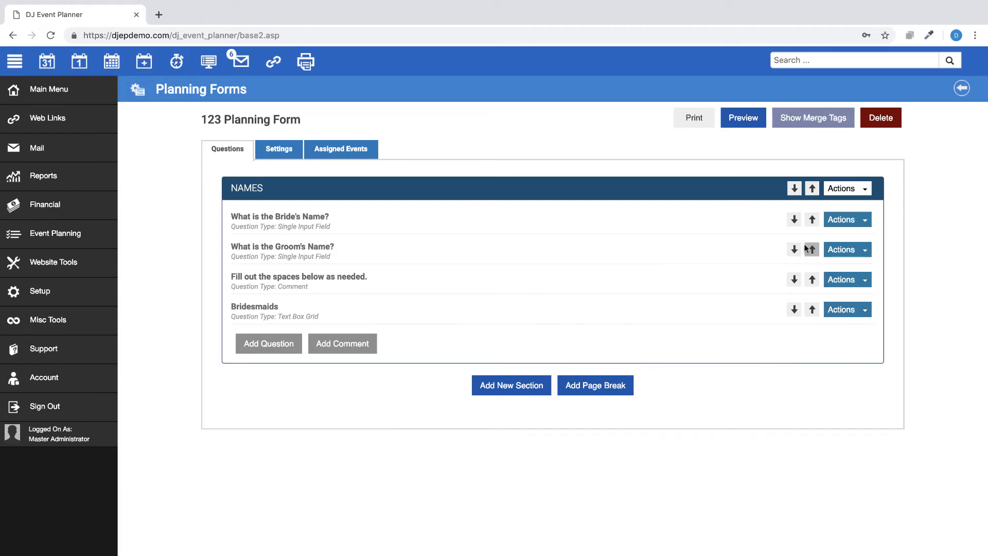
- Preview the 123 Planning Form, look over its questions and Bridesmaids grid, and close the preview
left_click(742, 119)
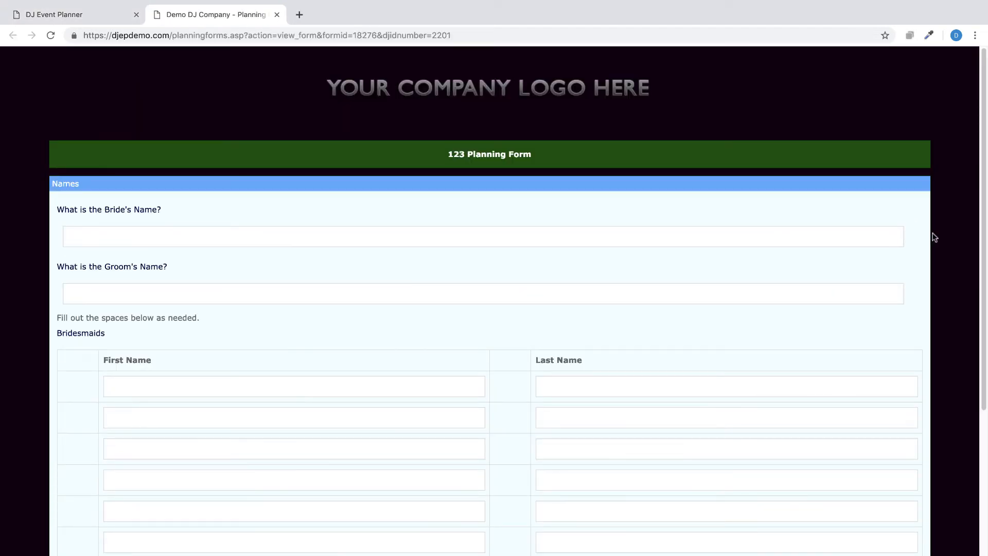
scroll(937, 253, "down", 2)
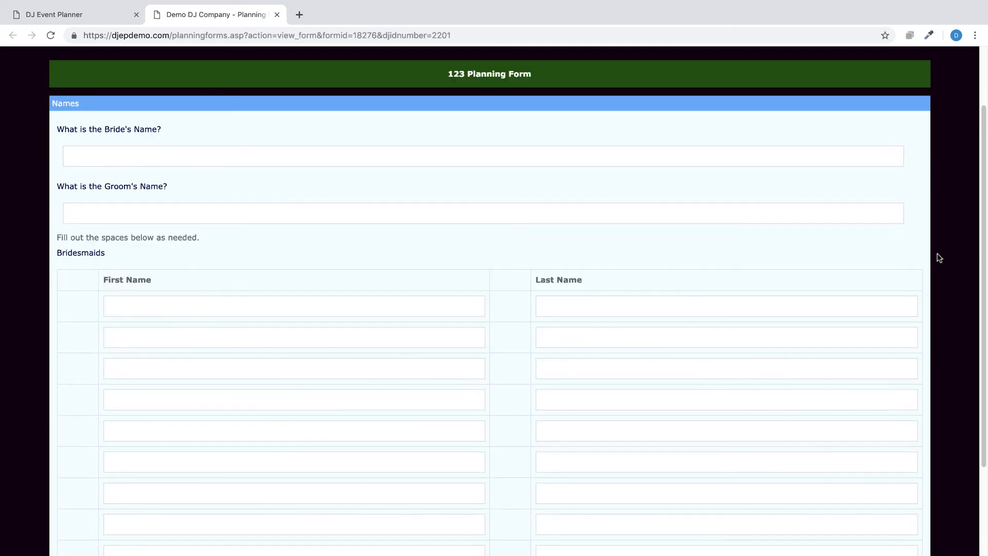
scroll(580, 334, "up", 2)
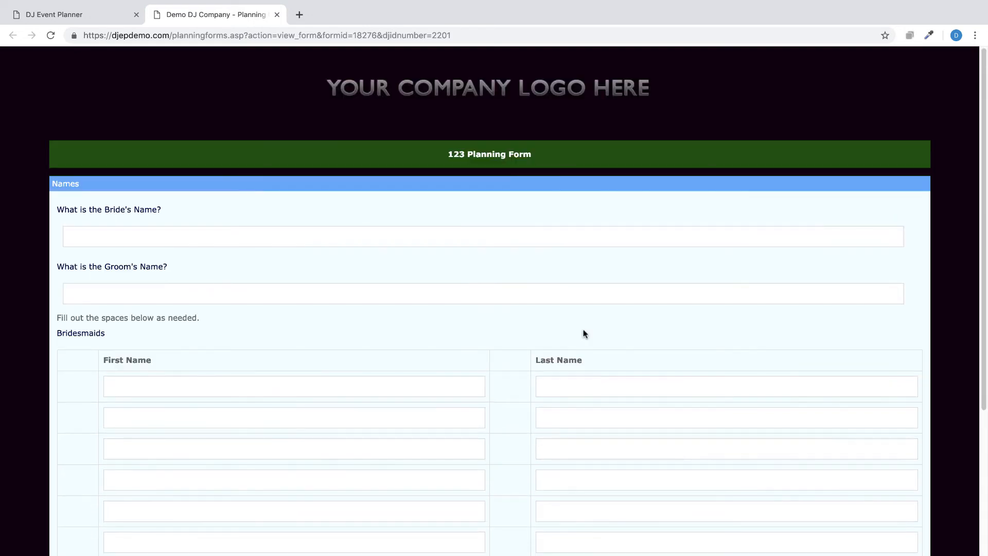
left_click(276, 14)
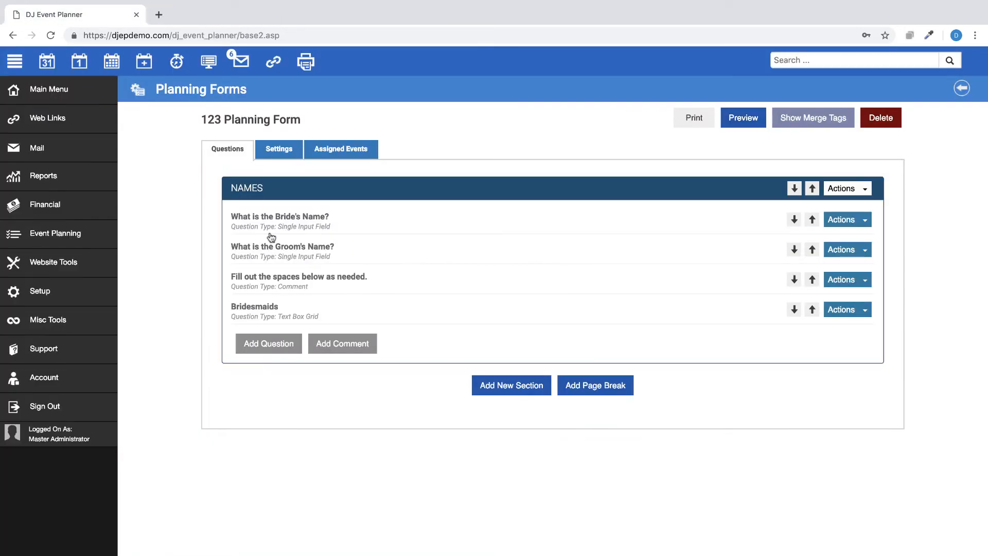
- Remove the "Last Name" column title from the Bridesmaids question's grid and save the question
left_click(863, 311)
left_click(829, 330)
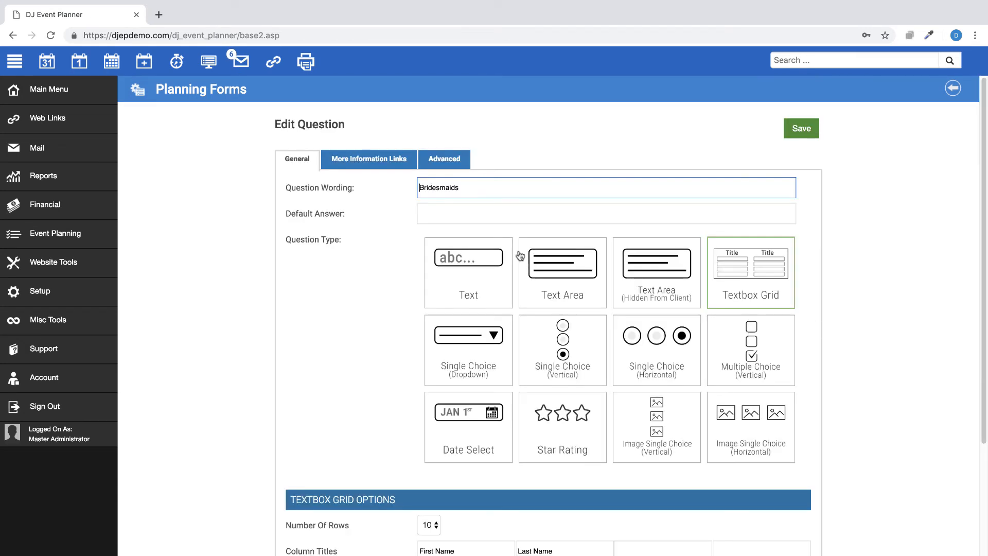
scroll(354, 372, "down", 3)
scroll(354, 372, "down", 1)
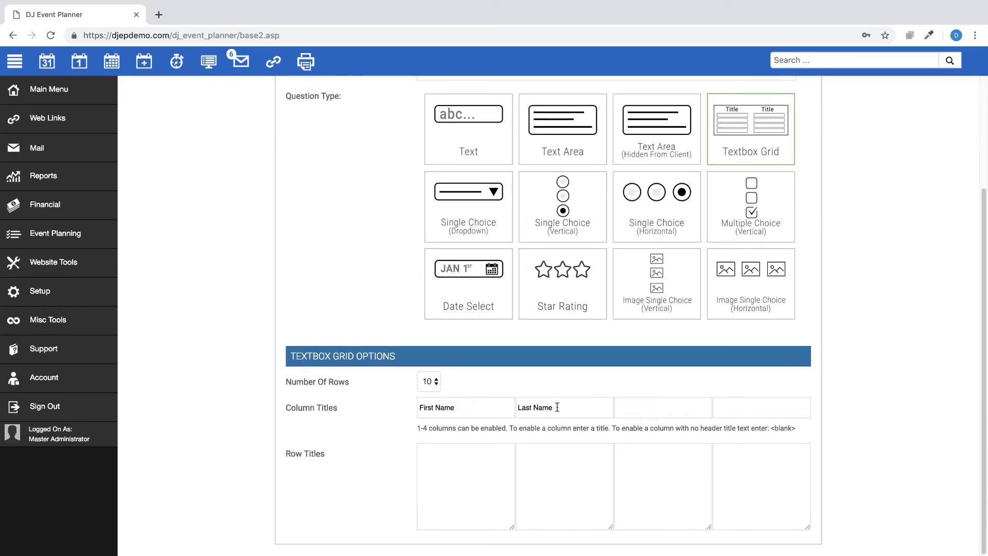
left_click_drag(559, 407, 509, 406)
key("BackSpace")
scroll(897, 366, "up", 3)
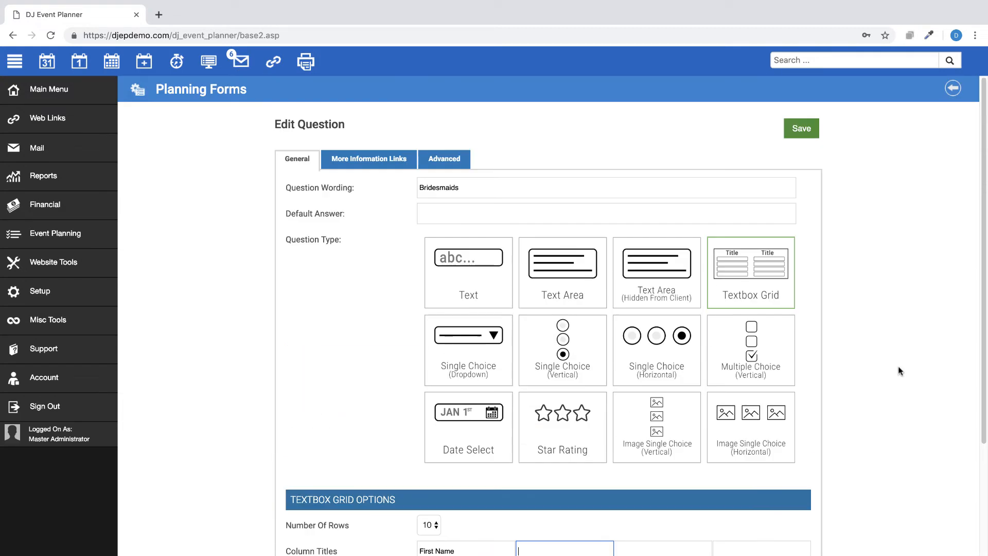
left_click(806, 135)
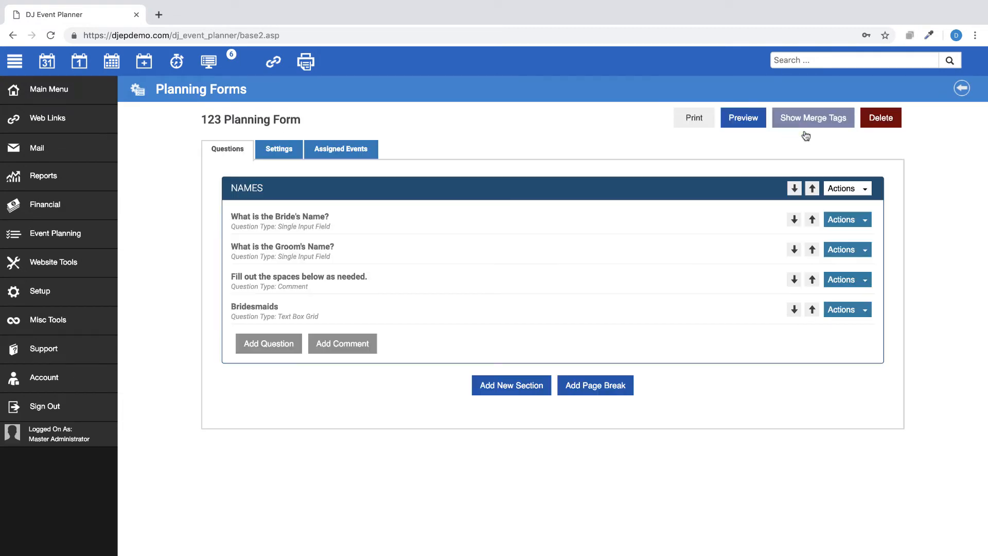
- Preview the revised 123 Planning Form, and look through the sections of the 1 Wedding Activities form
left_click(743, 118)
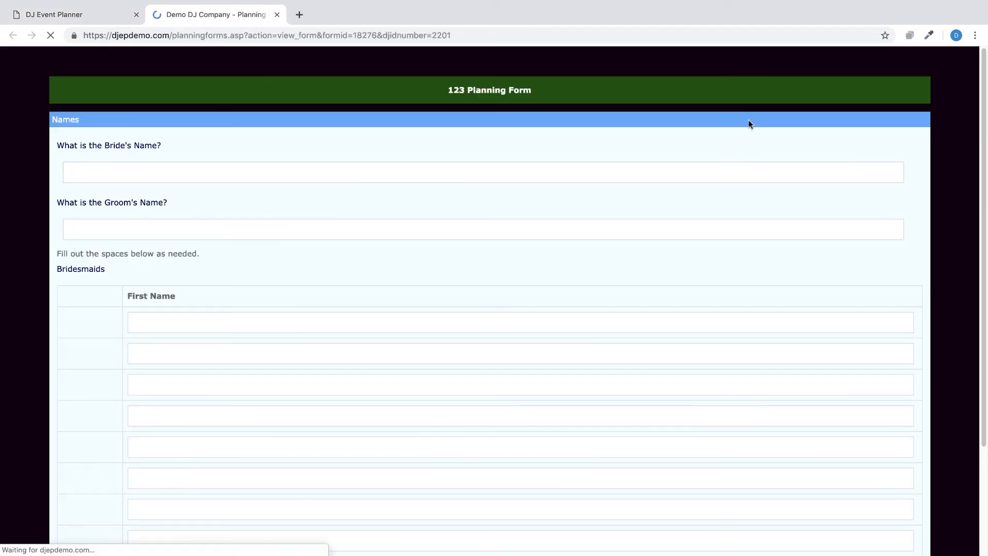
scroll(396, 256, "down", 5)
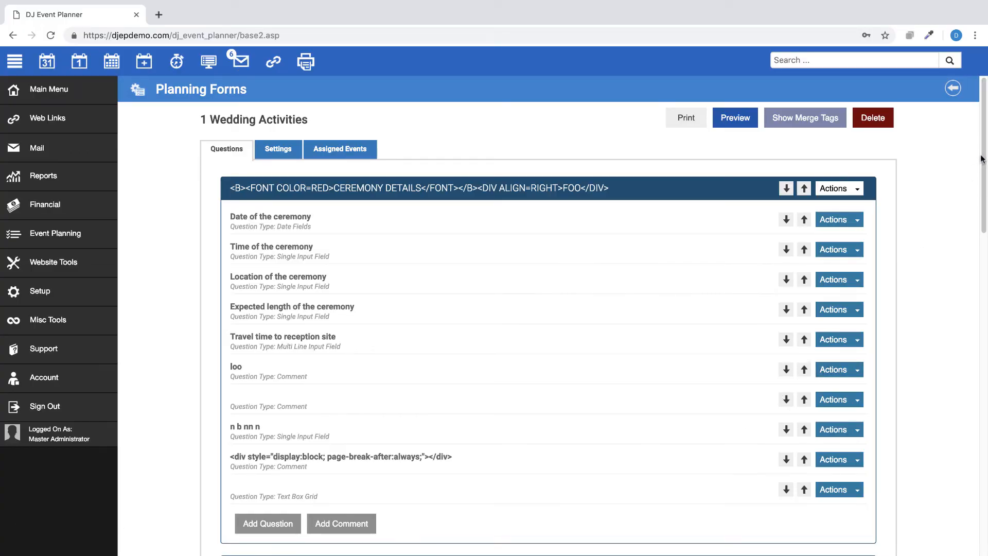
left_click_drag(984, 154, 984, 484)
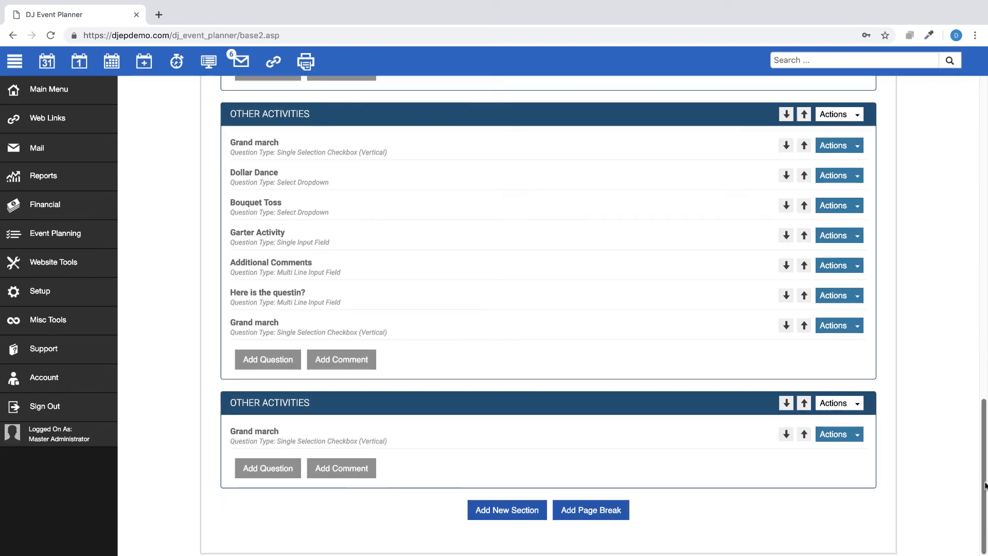
left_click_drag(985, 482, 986, 163)
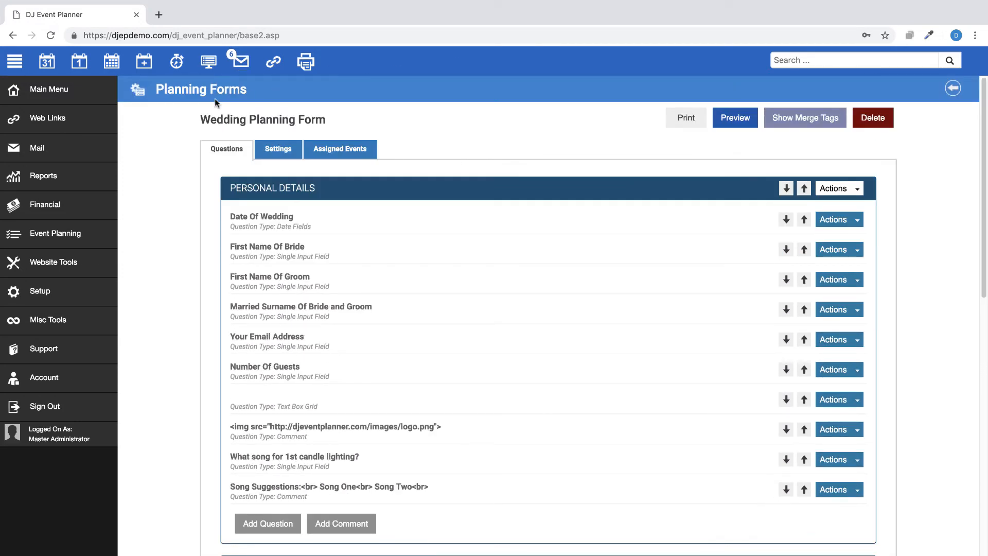
- Open the September 7, 2019 wedding event for editing and select Wedding Planning Form as its event activity form
left_click(47, 64)
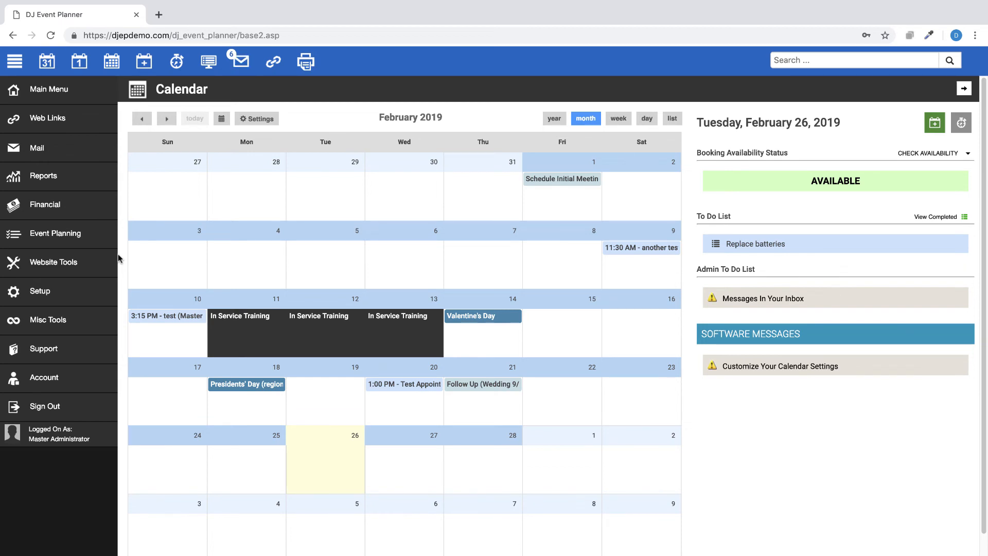
left_click(209, 64)
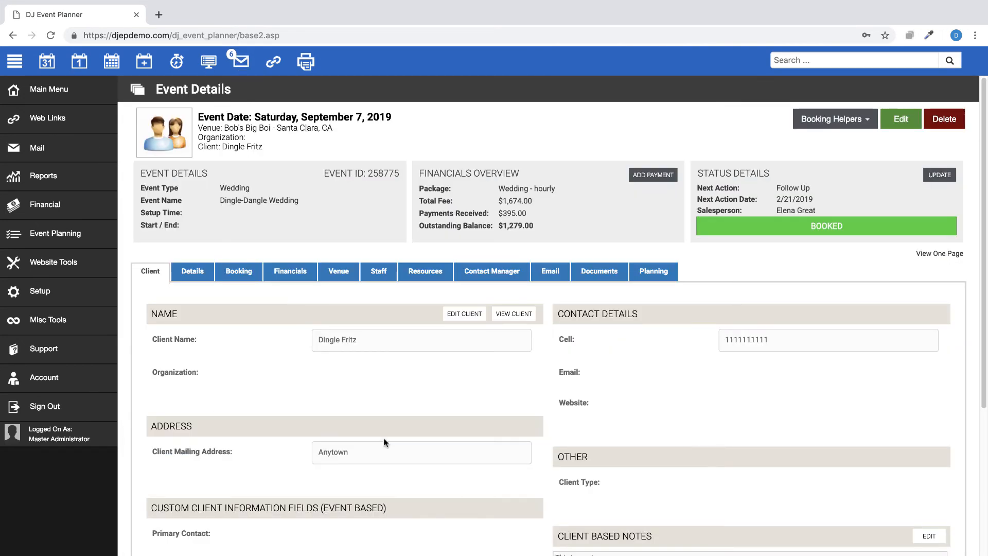
left_click(907, 128)
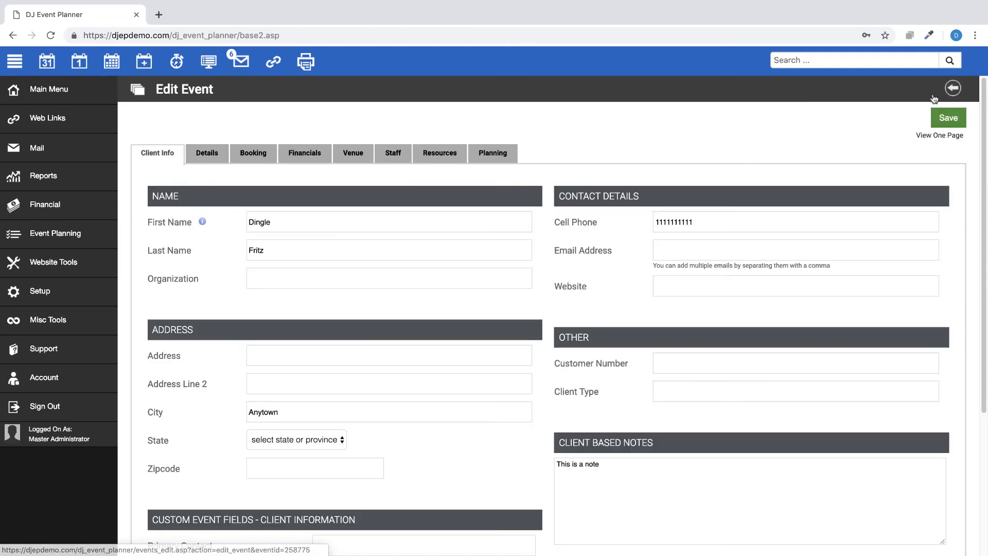
left_click(504, 157)
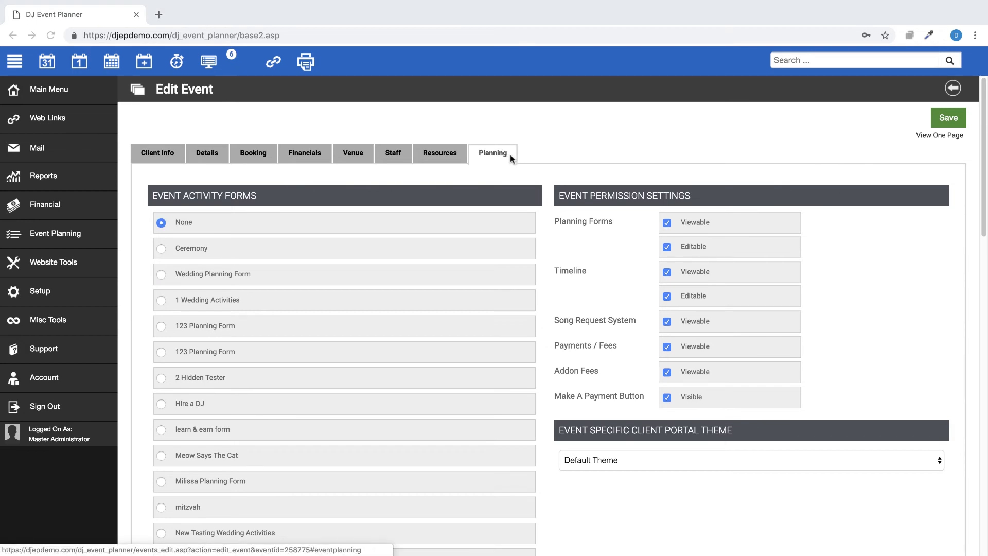
scroll(511, 154, "down", 2)
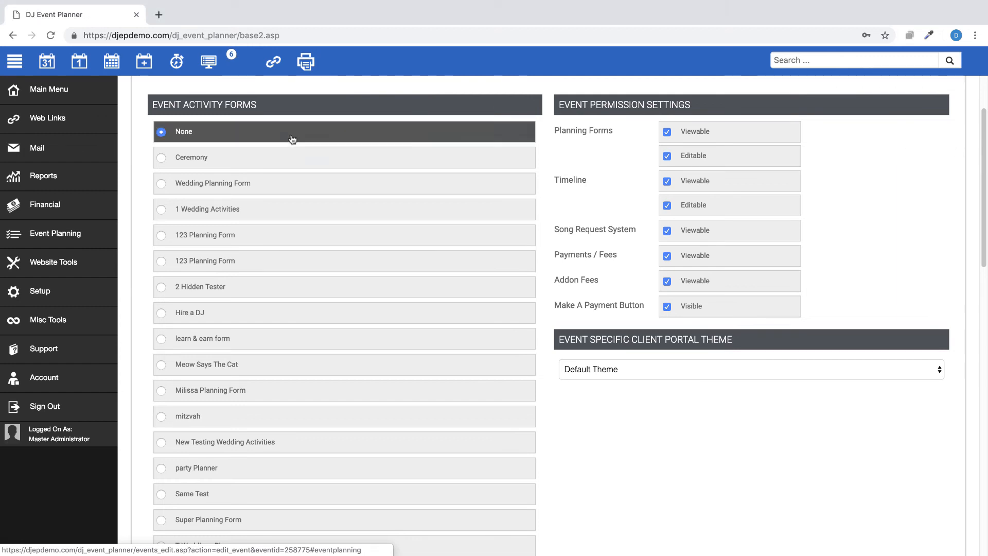
left_click(160, 184)
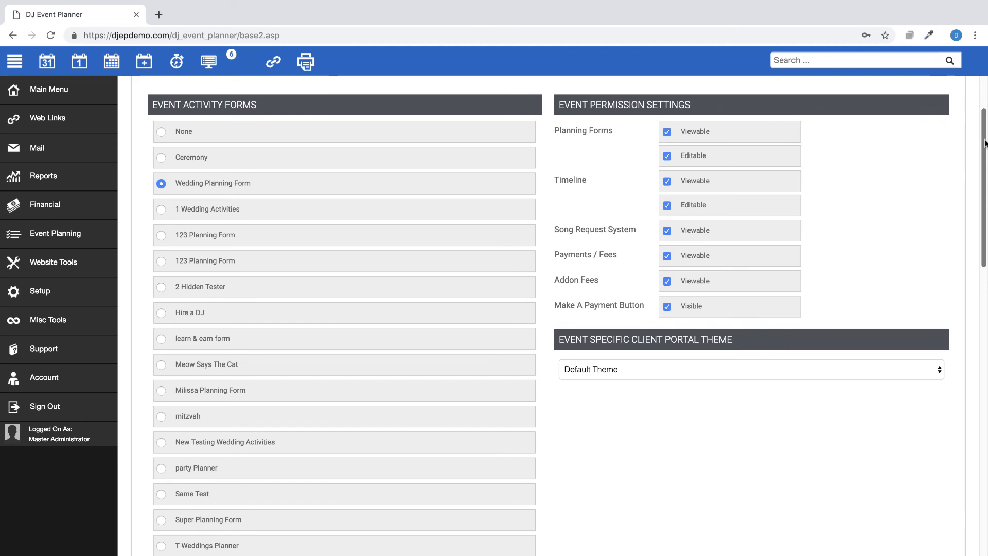
- Assign the additional planning forms Bridal Trivia, Love Story and NEW CEREMONY to the event and save it
left_click_drag(985, 143, 985, 346)
scroll(695, 286, "down", 2)
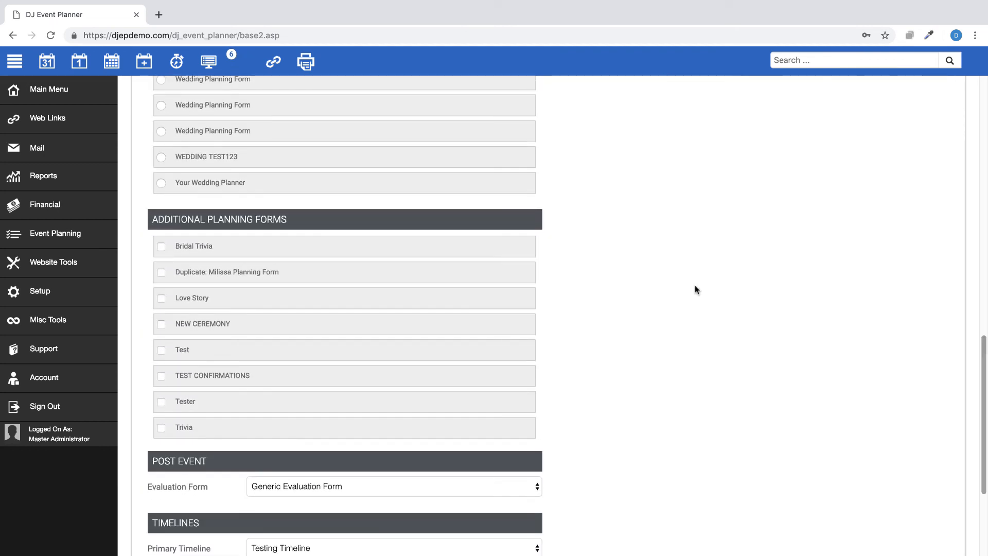
left_click(161, 246)
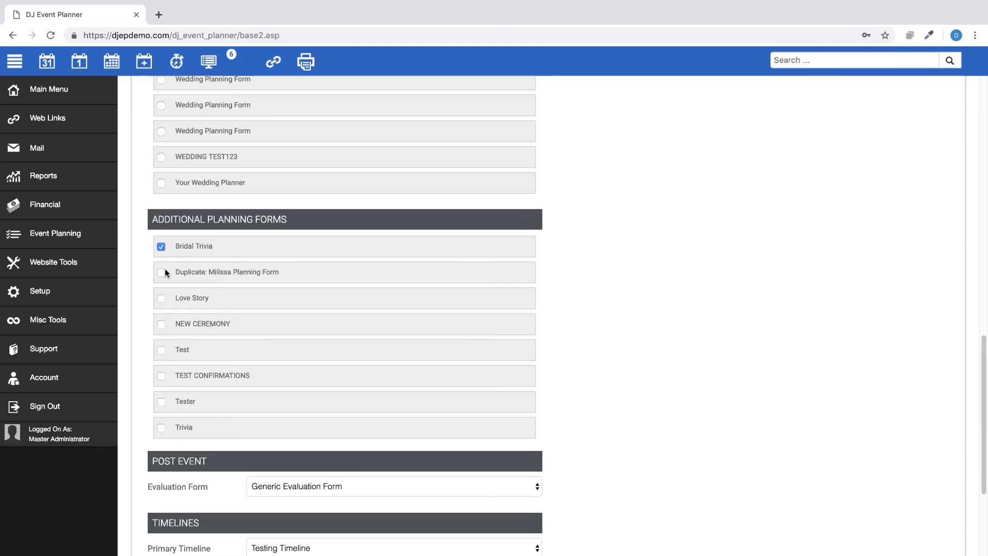
left_click(161, 298)
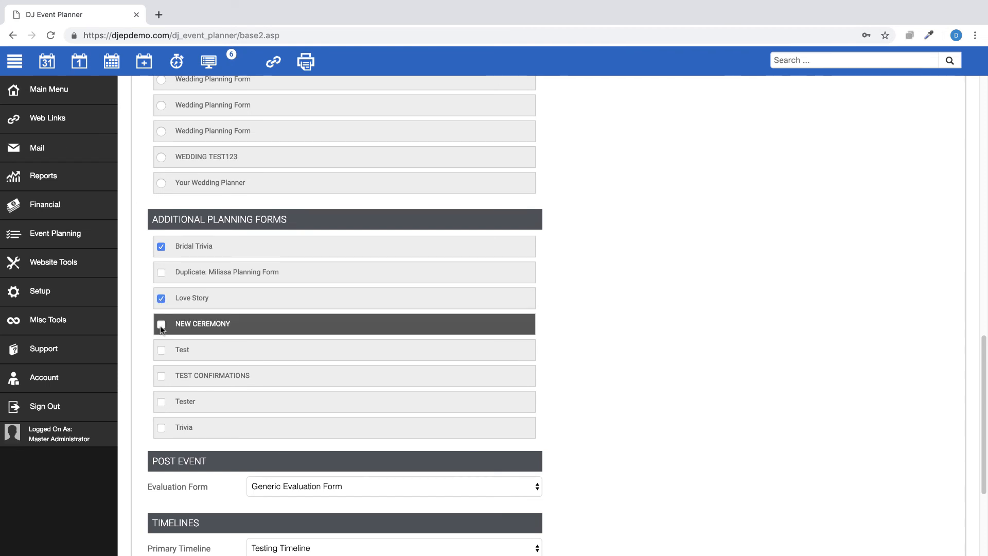
left_click(160, 324)
left_click_drag(984, 361, 983, 101)
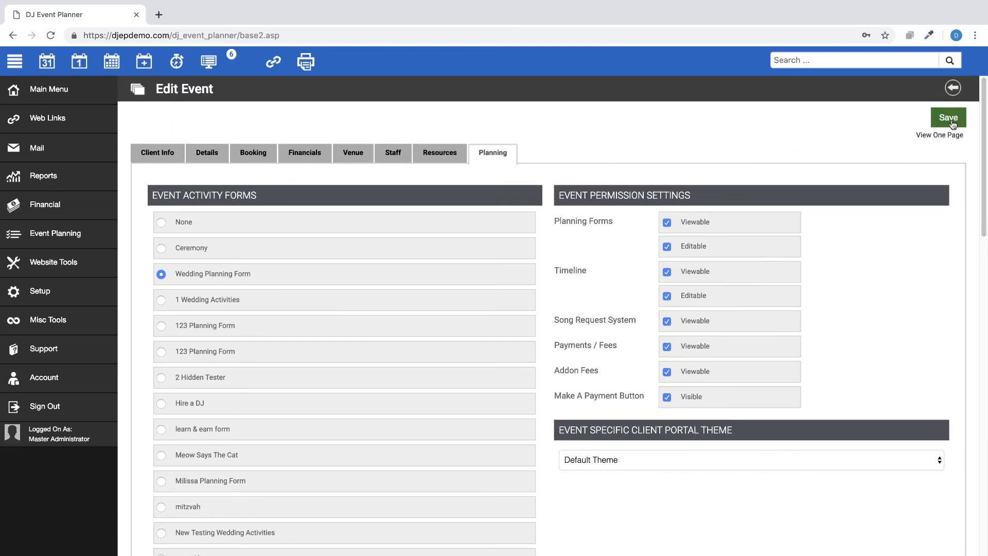
left_click(949, 117)
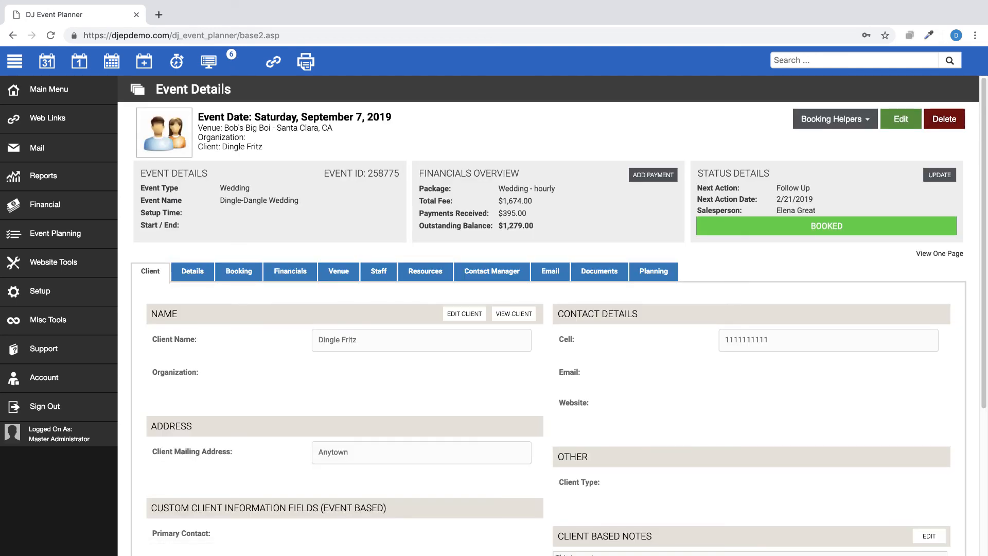
- Show the wedding event's planning information and expand its planning forms to review the primary and additional forms
left_click(654, 273)
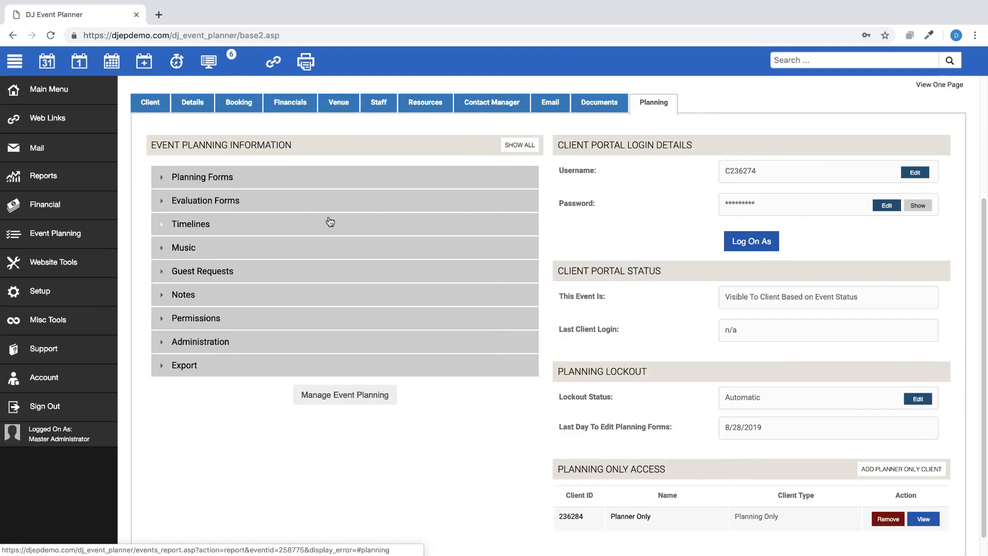
left_click(204, 178)
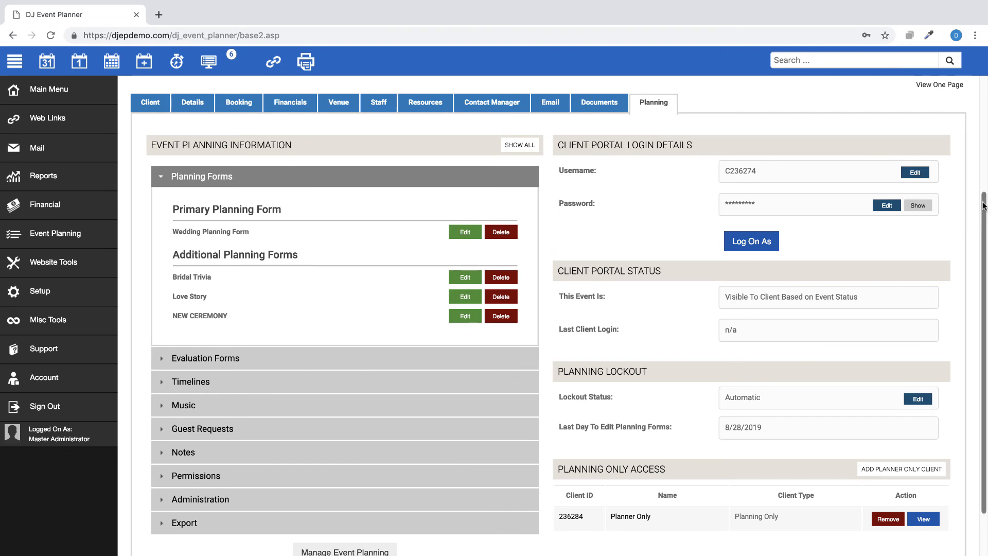
scroll(985, 205, "up", 2)
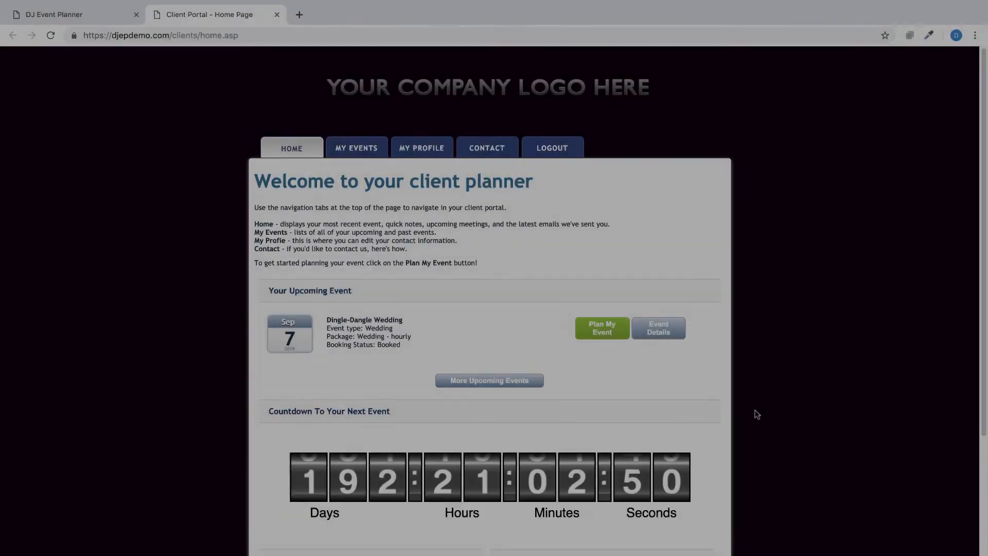
- In the client portal, open event planning for the Dingle-Dangle Wedding and look through its available planning forms
scroll(726, 381, "down", 3)
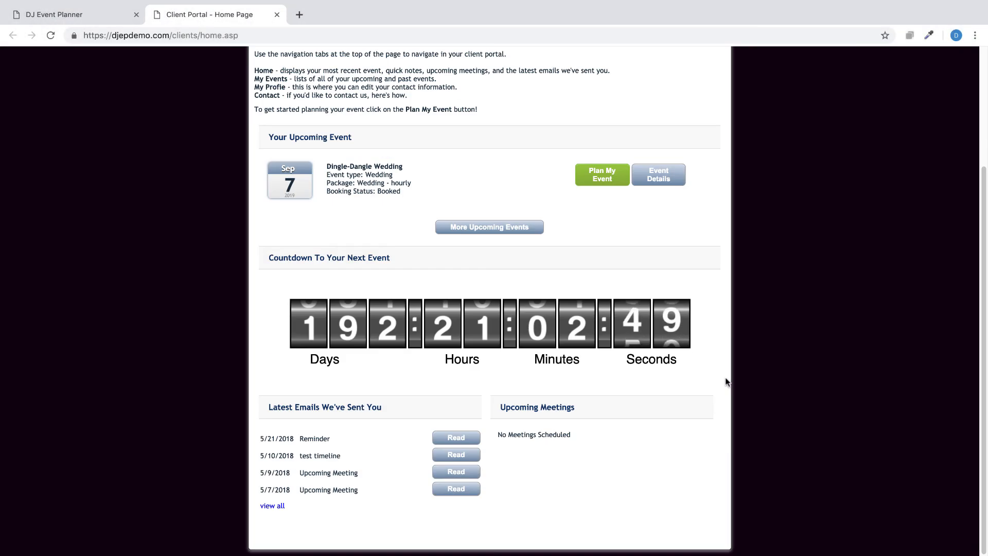
left_click(613, 181)
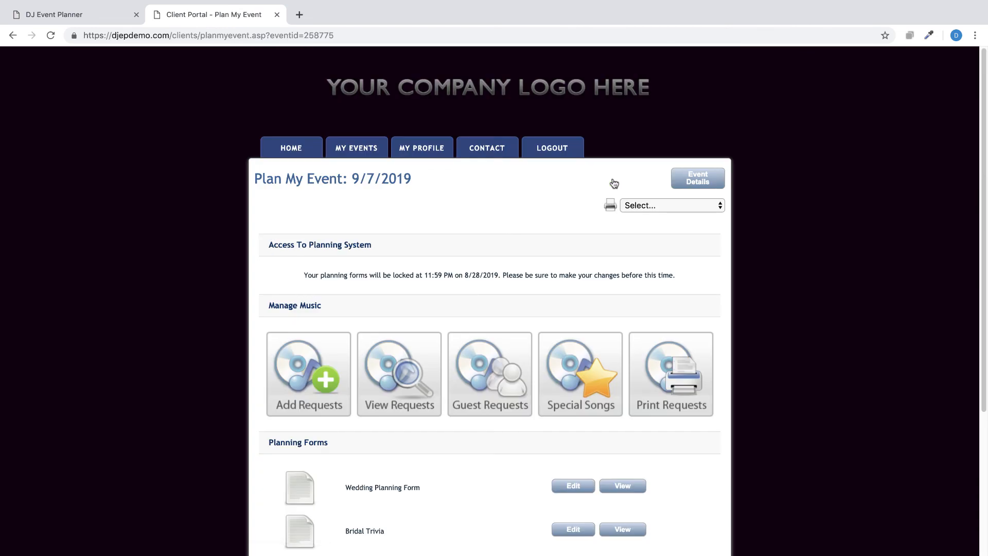
scroll(472, 476, "down", 4)
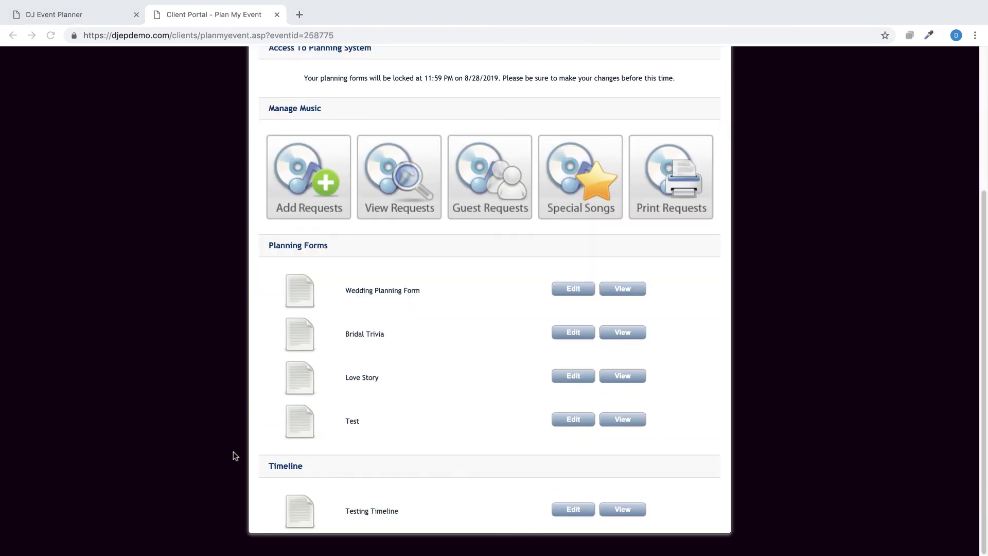
- Open the Wedding Planning Form for editing as the client and look over its questions
left_click(575, 288)
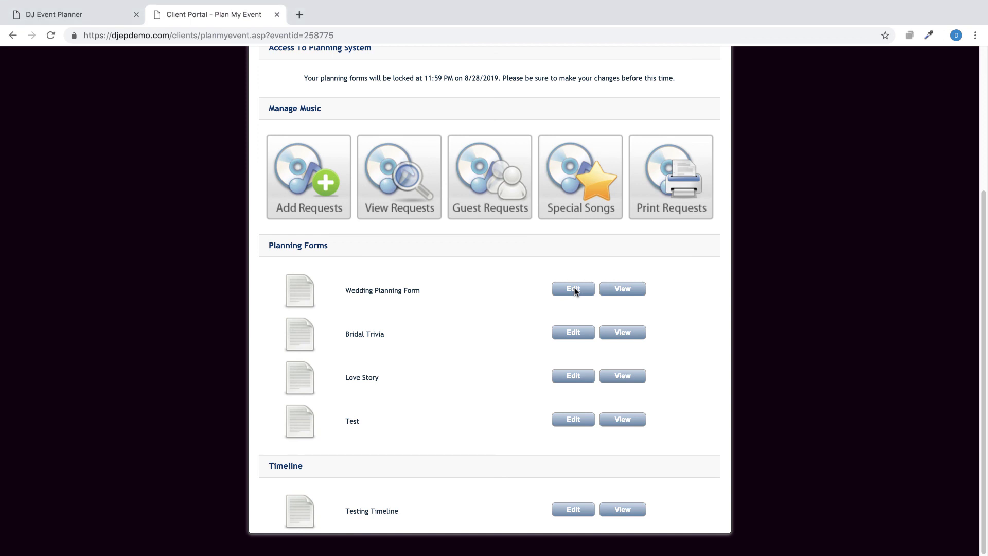
left_click(575, 289)
scroll(479, 355, "down", 2)
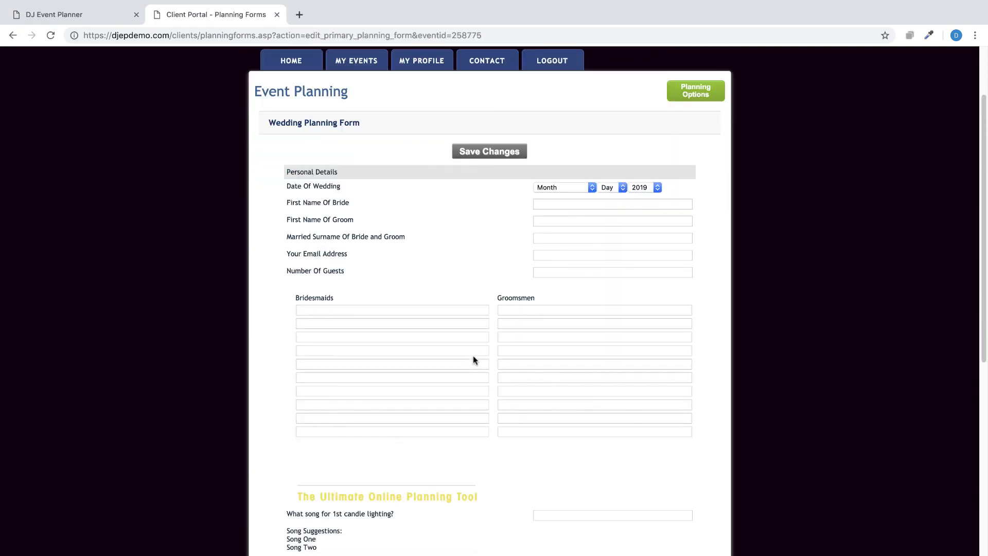